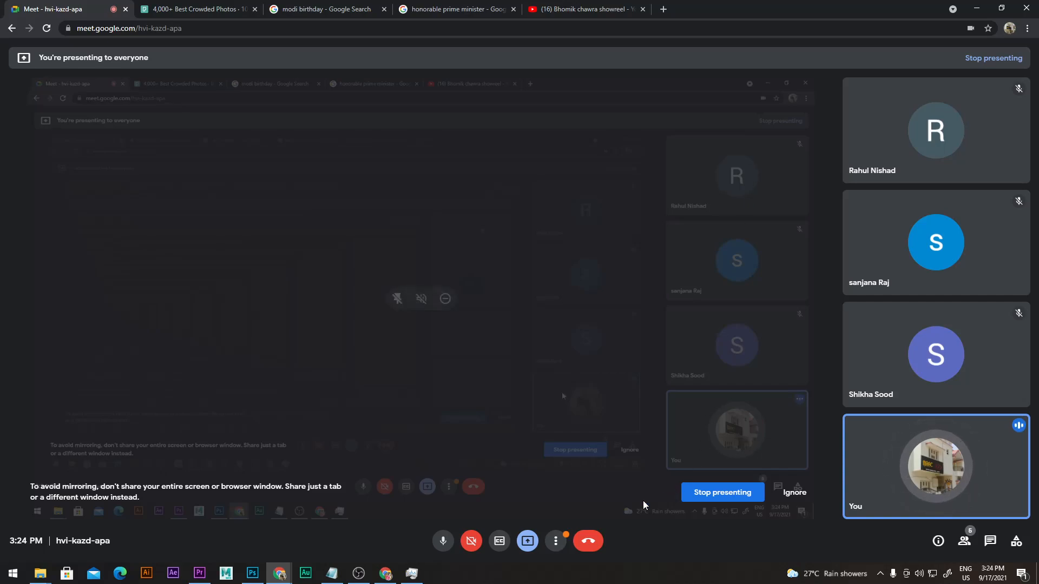
{"action": "left_click", "coordinate": [556, 540]}
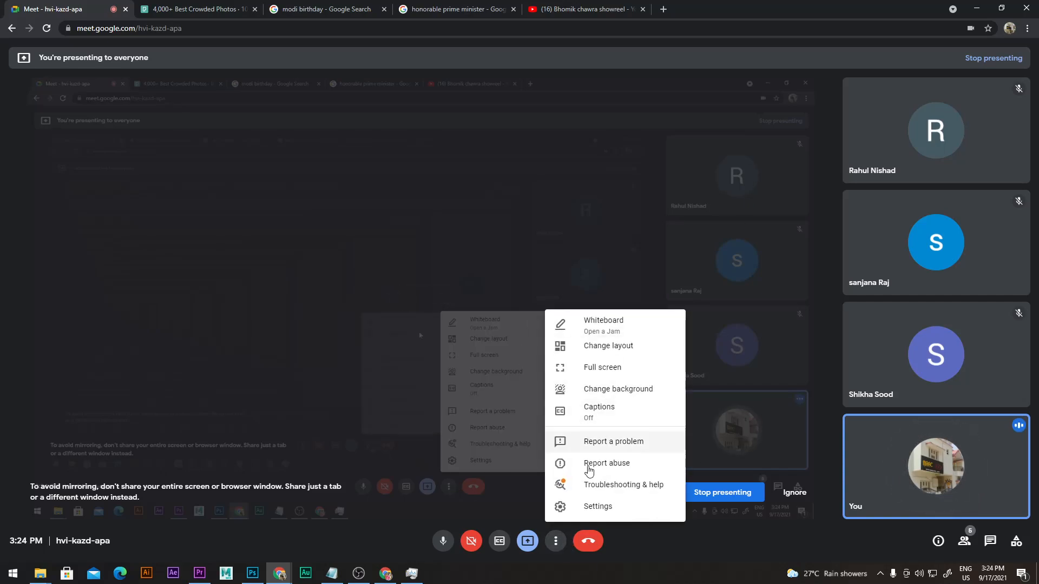
{"action": "left_click", "coordinate": [557, 541]}
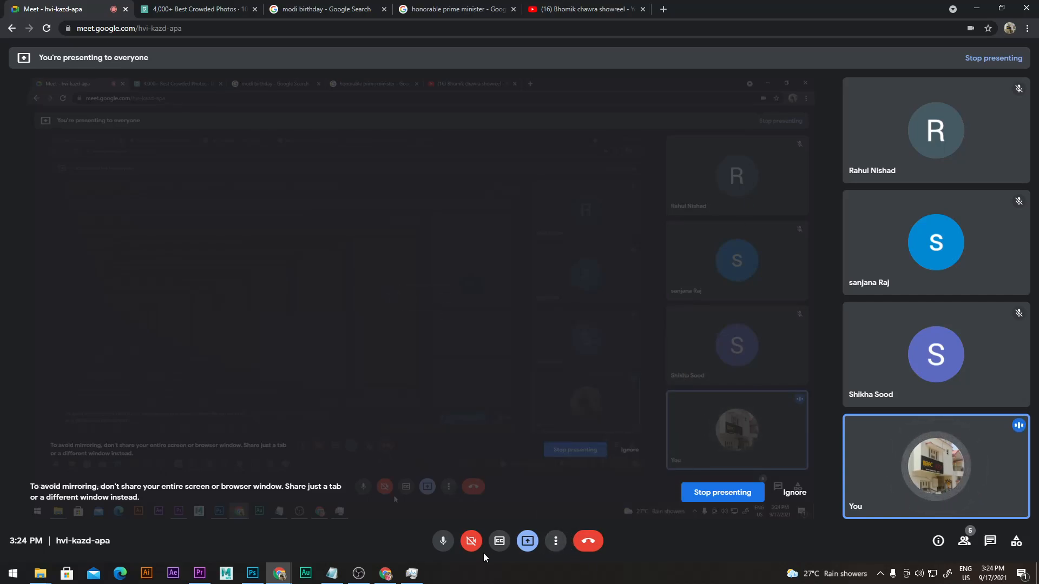
Switch to Photoshop and close all open documents, including the Modi_Birthday_01.psd poster.
{"action": "left_click", "coordinate": [251, 573]}
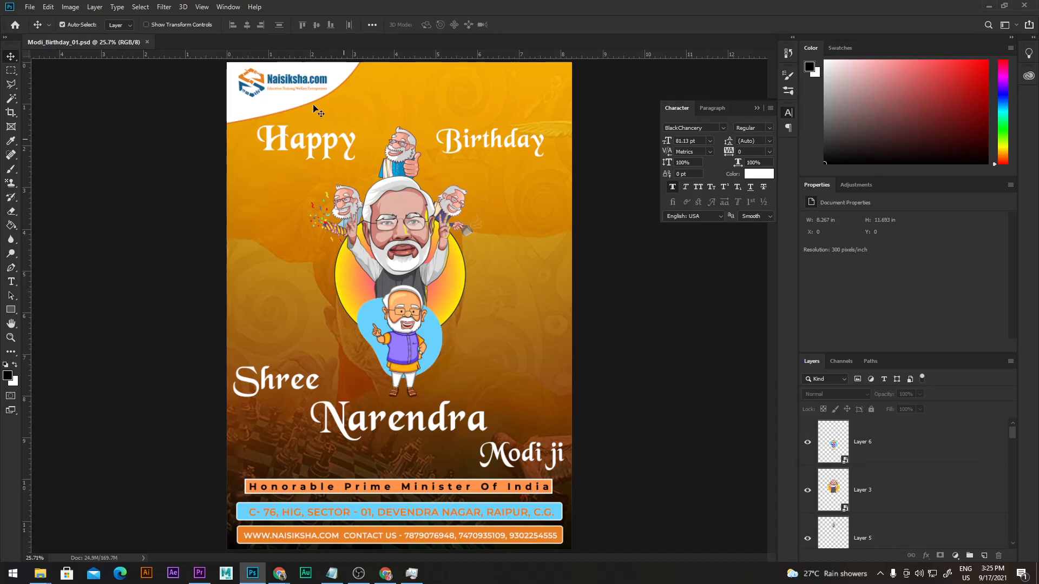
{"action": "left_click", "coordinate": [30, 7]}
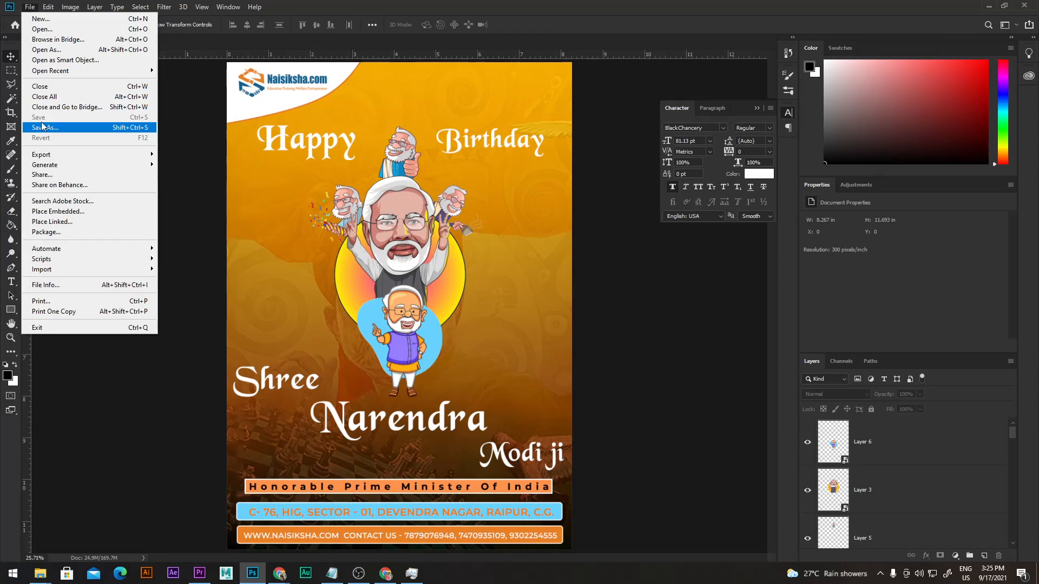
{"action": "left_click", "coordinate": [63, 99]}
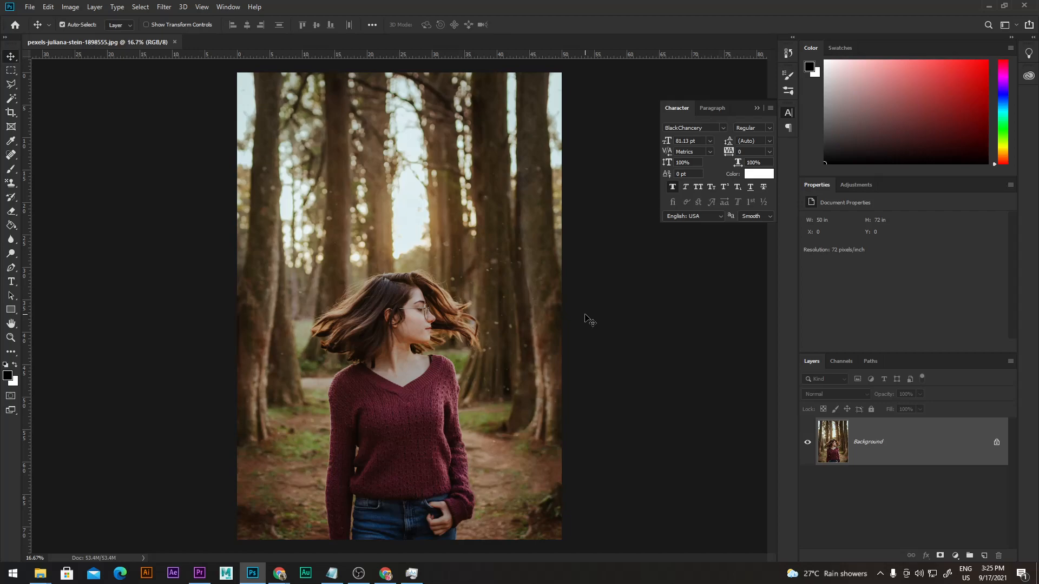
Open universe.jpg from the Photoshop_01 folder.
{"action": "key", "text": "ctrl+o"}
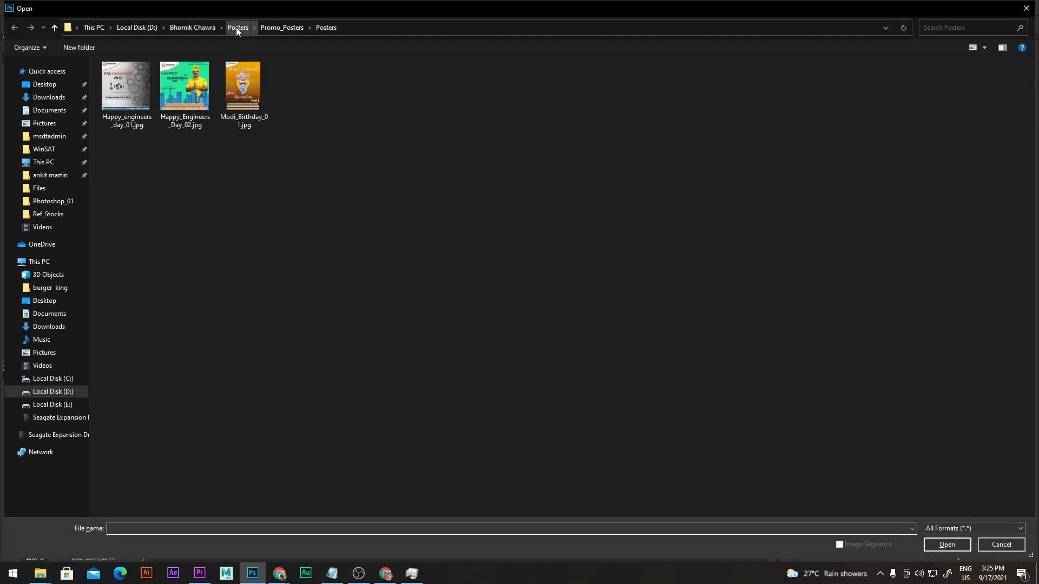
{"action": "left_click", "coordinate": [195, 28]}
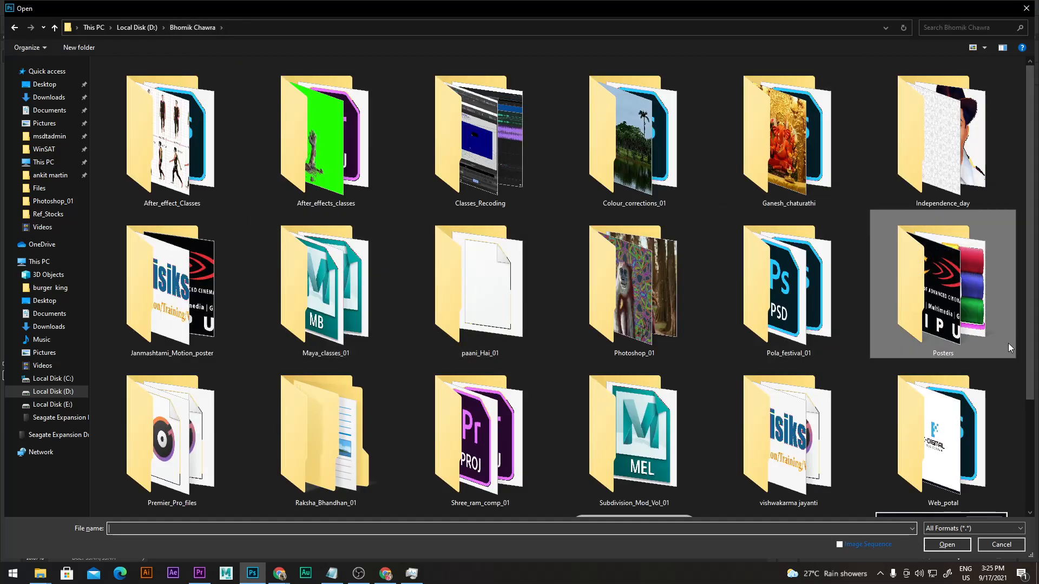
{"action": "left_click", "coordinate": [615, 321]}
{"action": "double_click", "coordinate": [615, 321]}
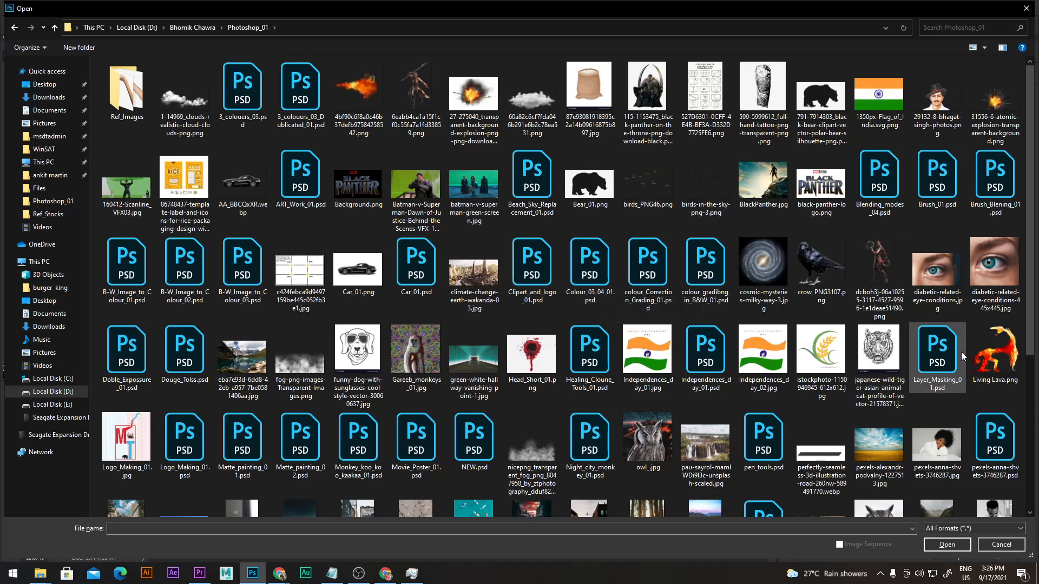
{"action": "scroll", "coordinate": [960, 352], "scroll_direction": "down", "scroll_amount": 3}
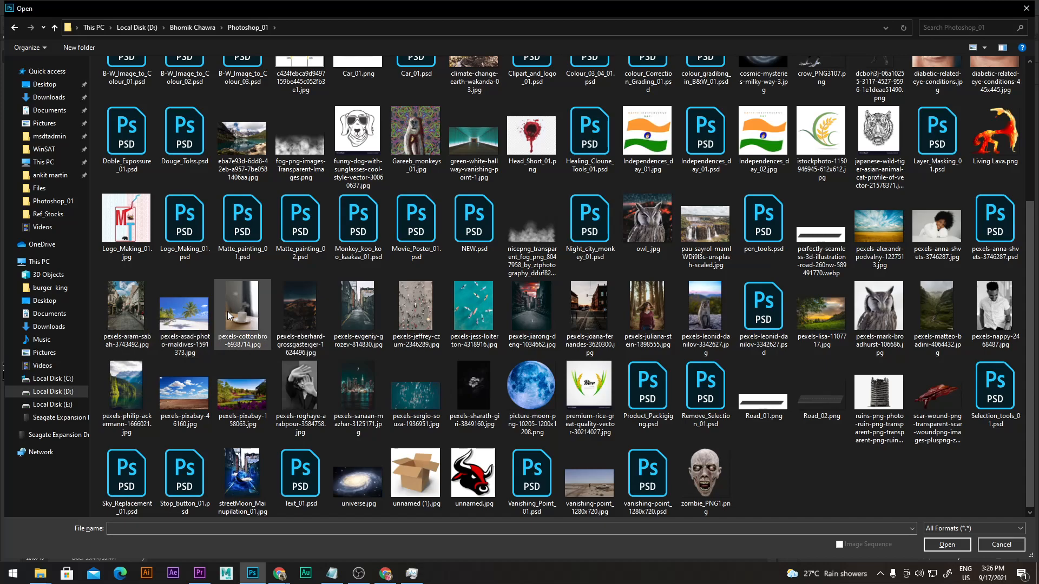
{"action": "left_click", "coordinate": [361, 475]}
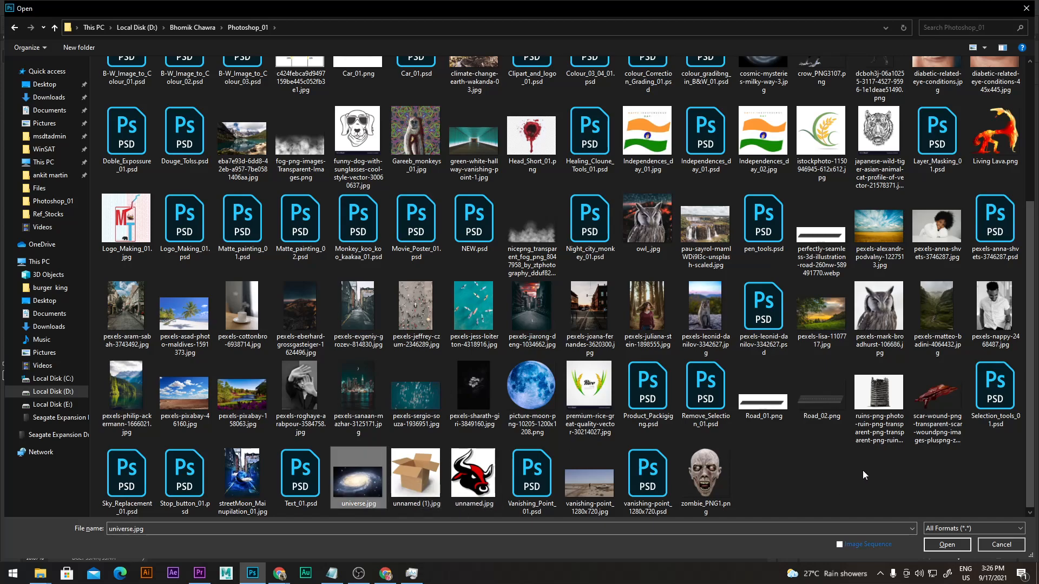
{"action": "left_click", "coordinate": [948, 545]}
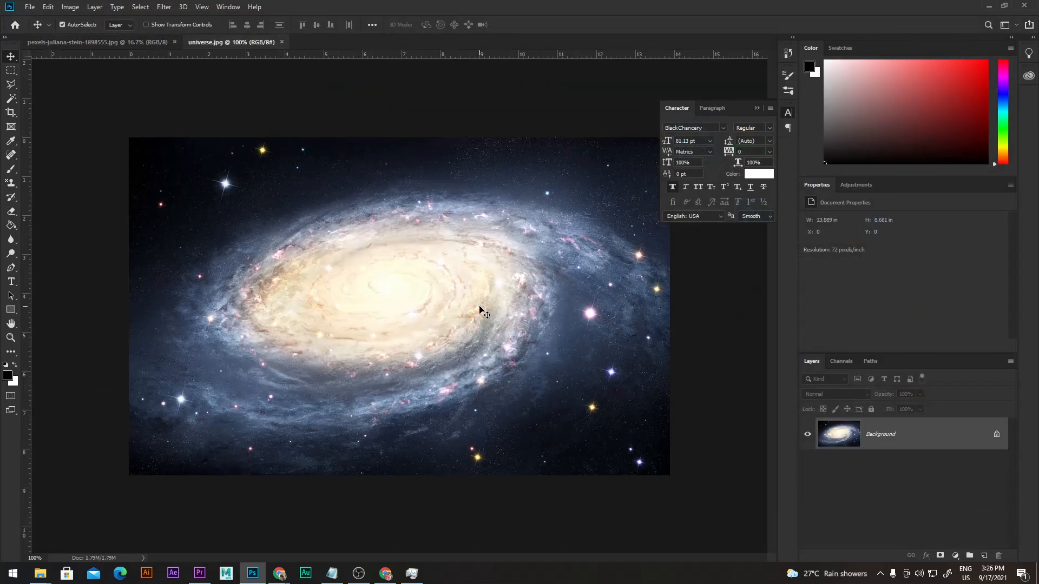
Open four transparent PNGs together from the Photoshop_01 folder: the white clouds, the grey cloud and the two fog images.
{"action": "key", "text": "ctrl+o"}
{"action": "left_click", "coordinate": [518, 424]}
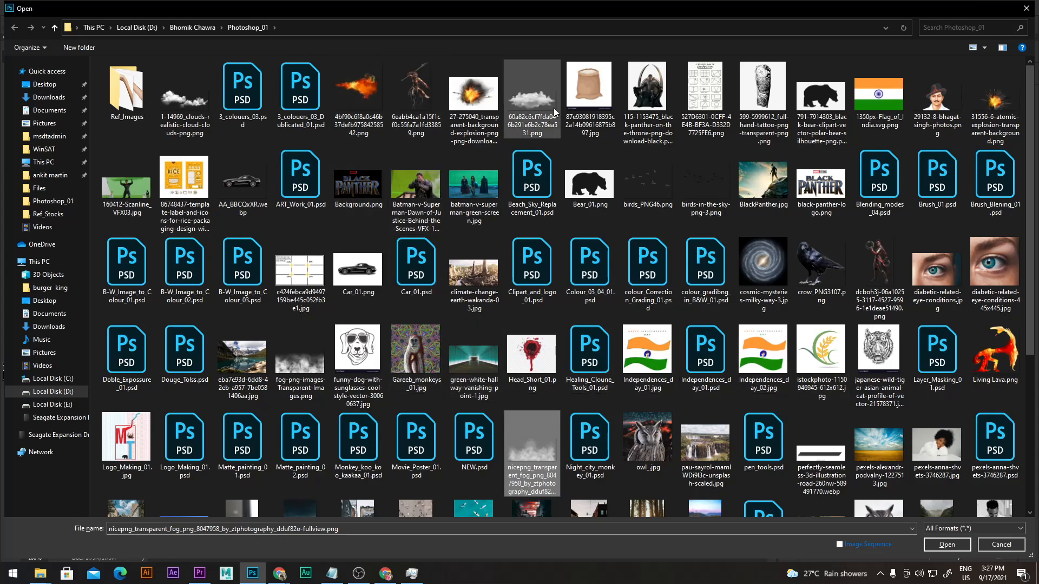
{"action": "left_click", "coordinate": [533, 106], "text": "ctrl"}
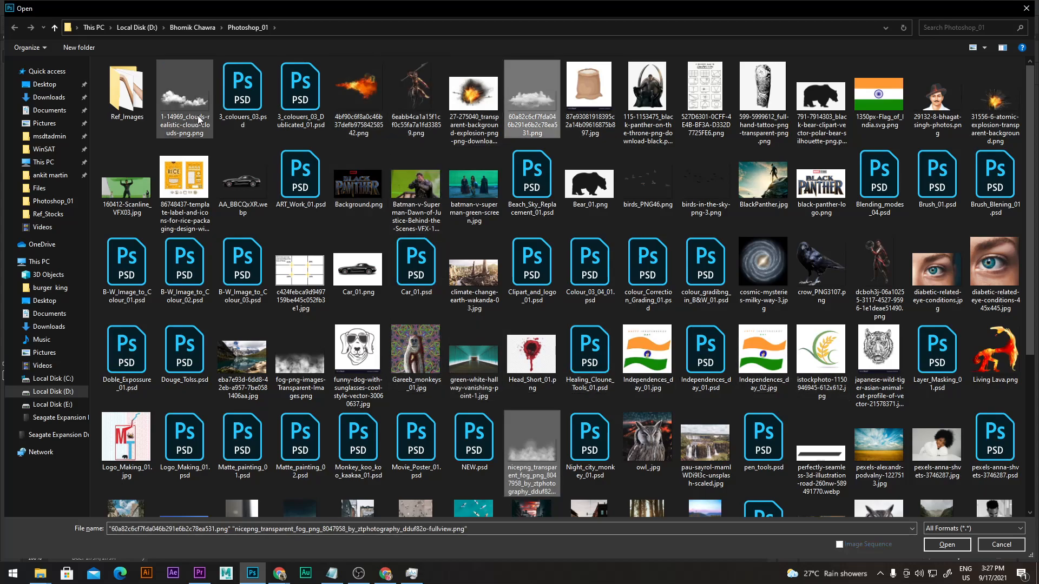
{"action": "left_click", "coordinate": [184, 97], "text": "ctrl"}
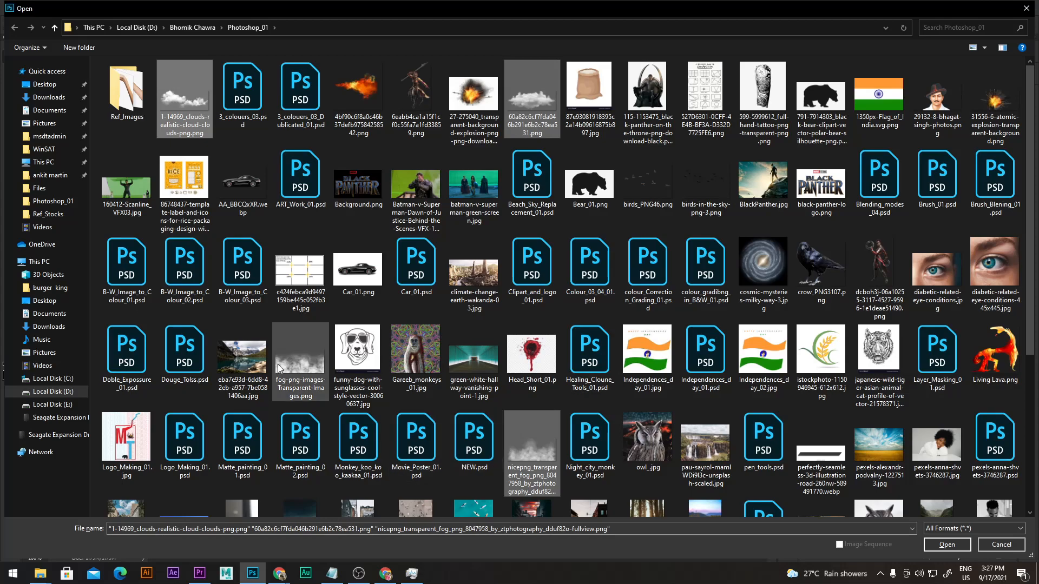
{"action": "left_click", "coordinate": [288, 368], "text": "ctrl"}
{"action": "scroll", "coordinate": [763, 501], "scroll_direction": "down", "scroll_amount": 3}
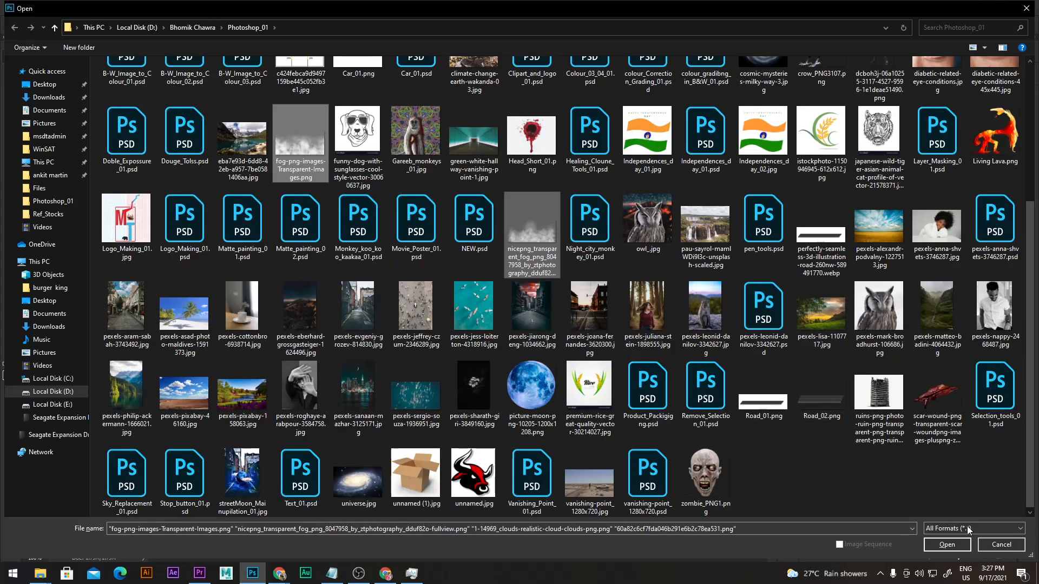
{"action": "left_click", "coordinate": [946, 544]}
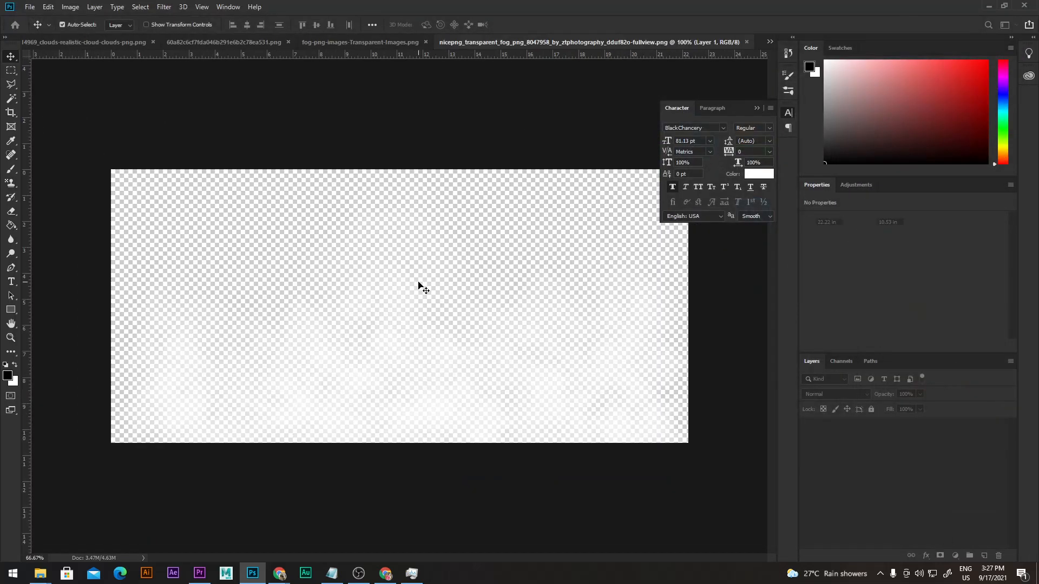
Collapse the Character panel to free the canvas and bring the forest portrait document to the front.
{"action": "left_click", "coordinate": [87, 42]}
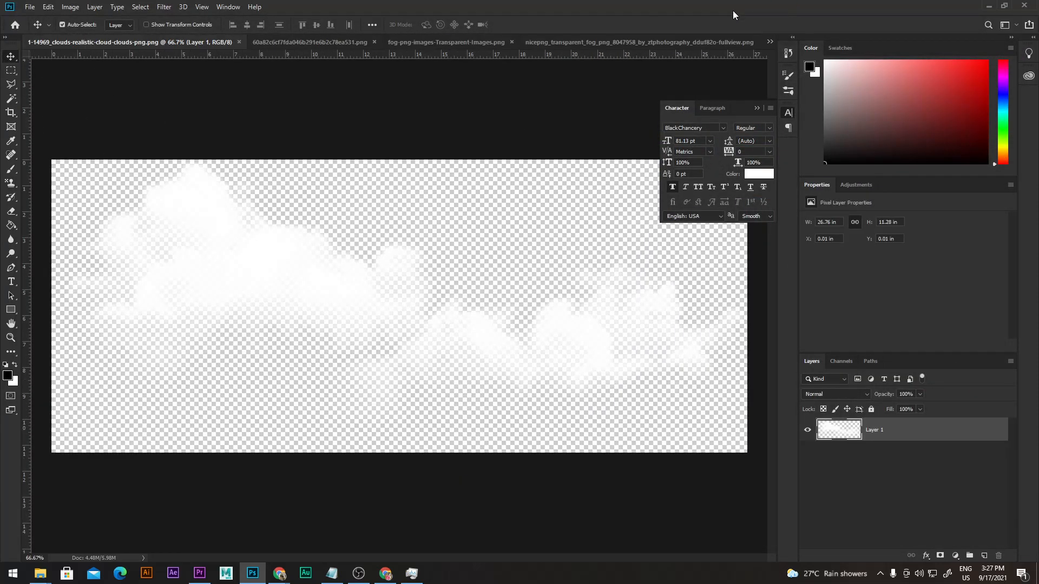
{"action": "left_click", "coordinate": [758, 107]}
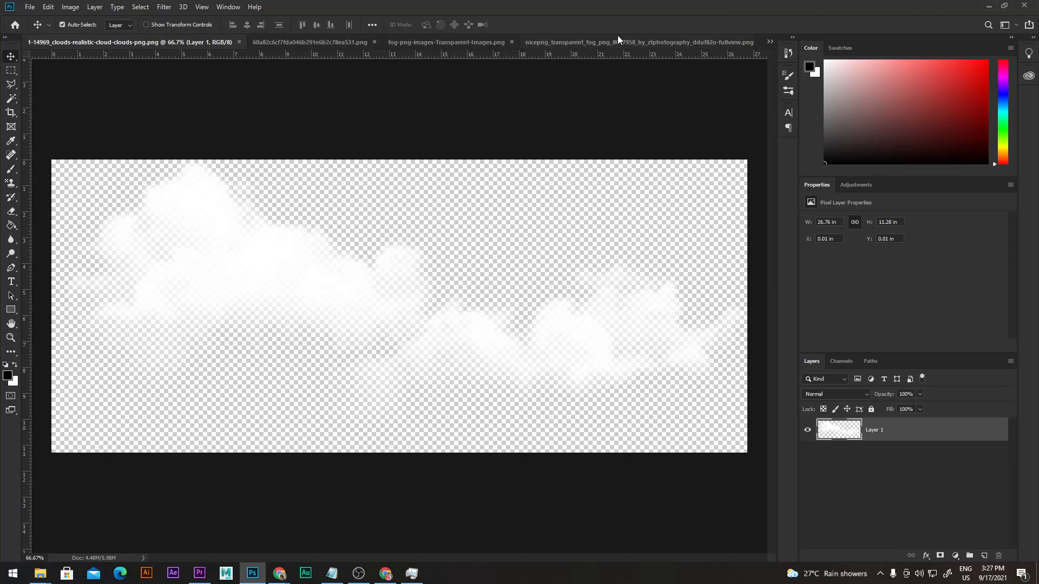
{"action": "left_click", "coordinate": [770, 42]}
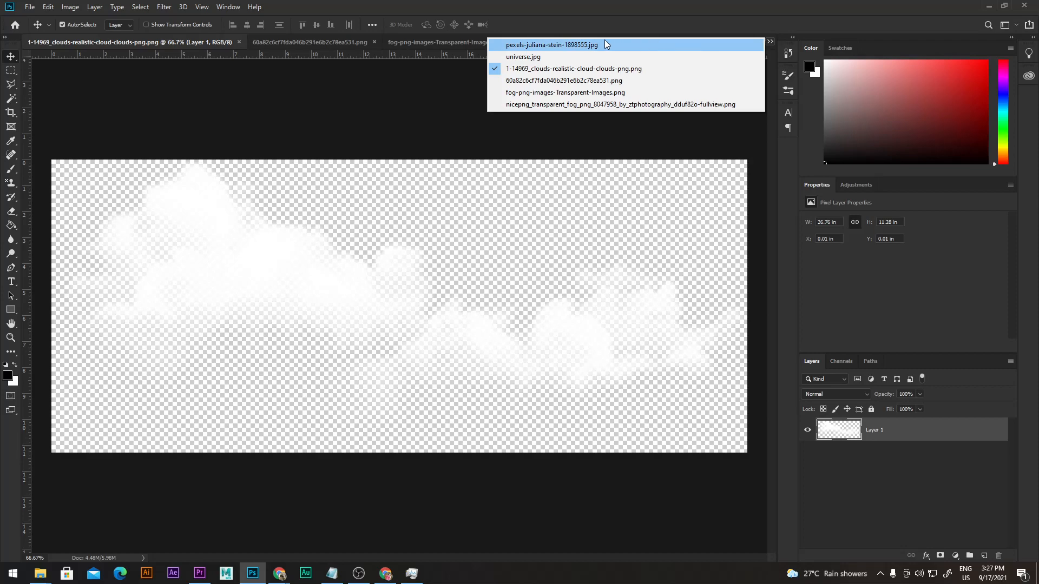
{"action": "left_click", "coordinate": [543, 44]}
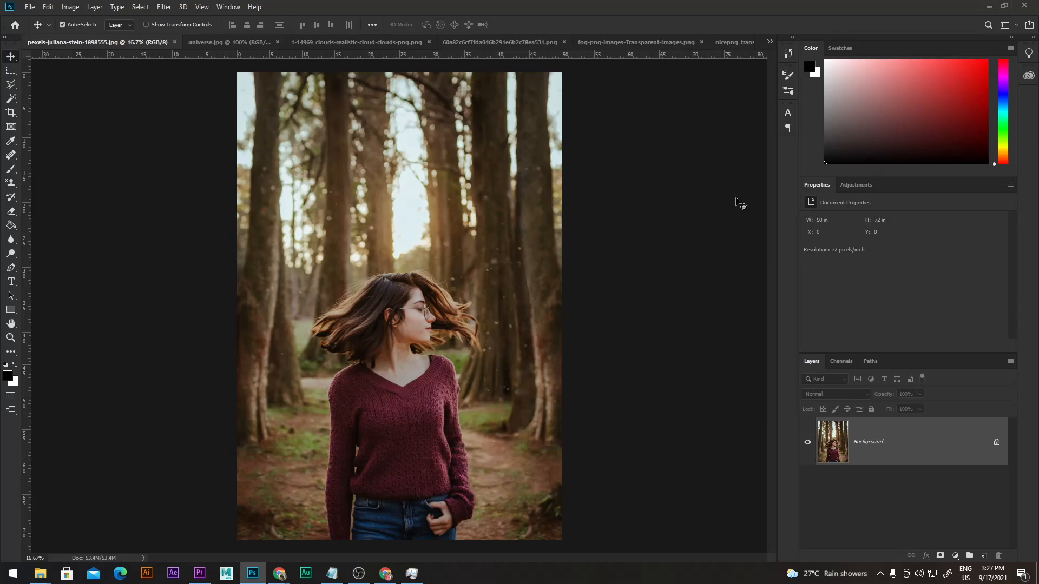
Look through the open documents, comparing the forest portrait, galaxy, cloud and fog images.
{"action": "key", "text": "ctrl+Tab"}
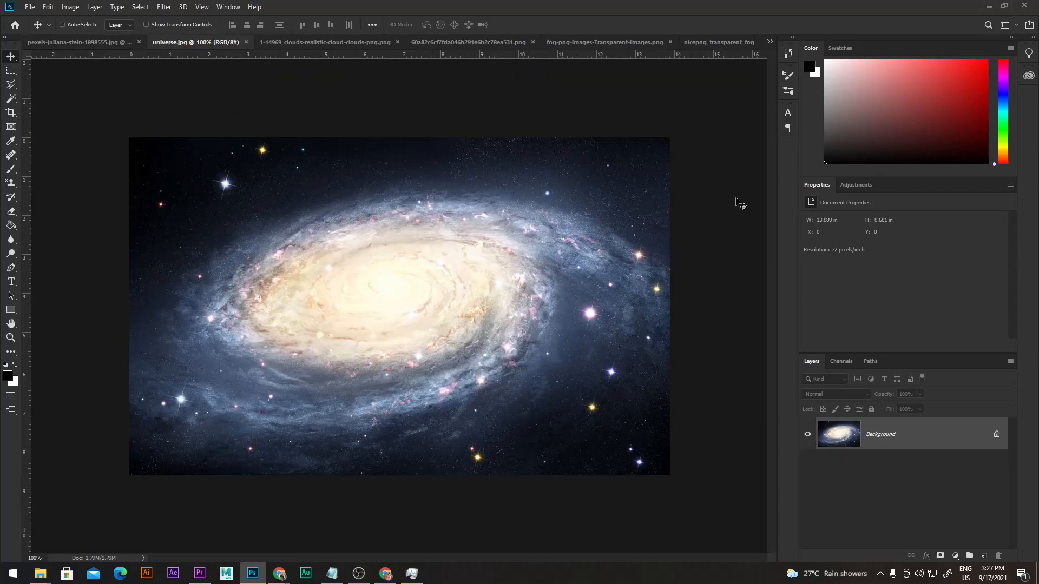
{"action": "key", "text": "ctrl+Tab"}
{"action": "key", "text": "ctrl+Tab"}
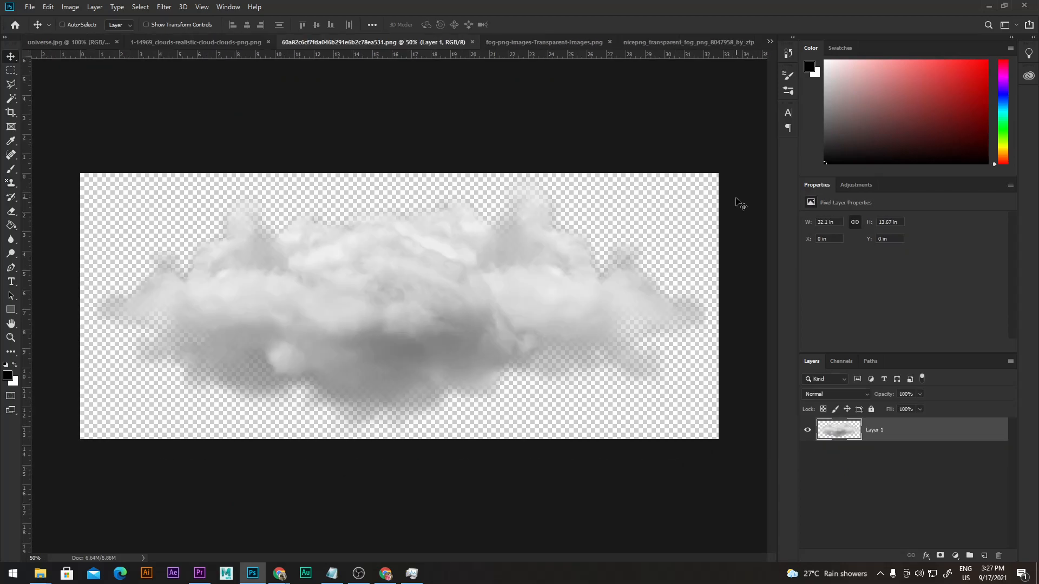
{"action": "key", "text": "ctrl+Tab"}
{"action": "key", "text": "ctrl+Tab"}
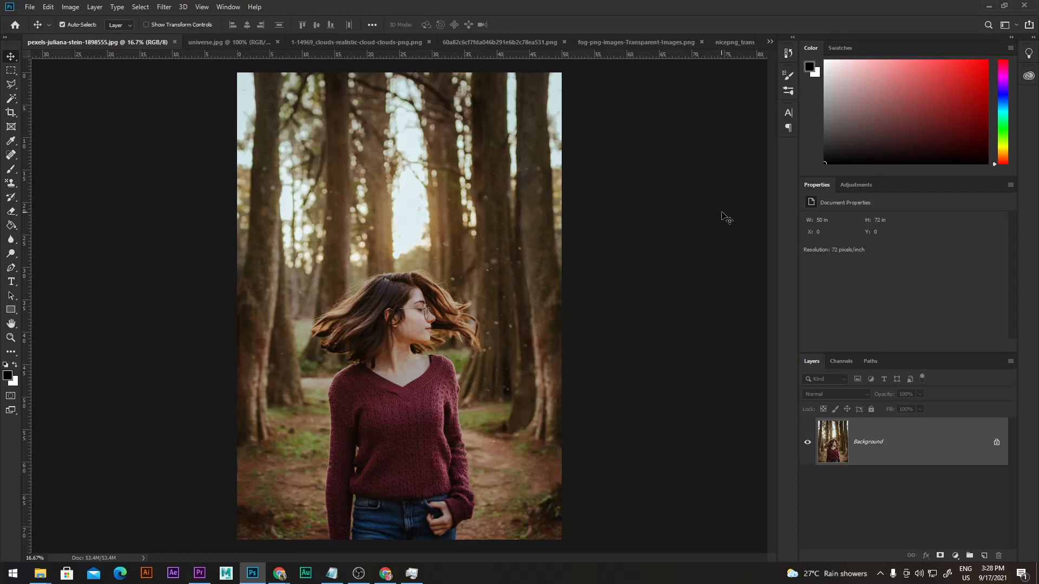
{"action": "left_click", "coordinate": [231, 42]}
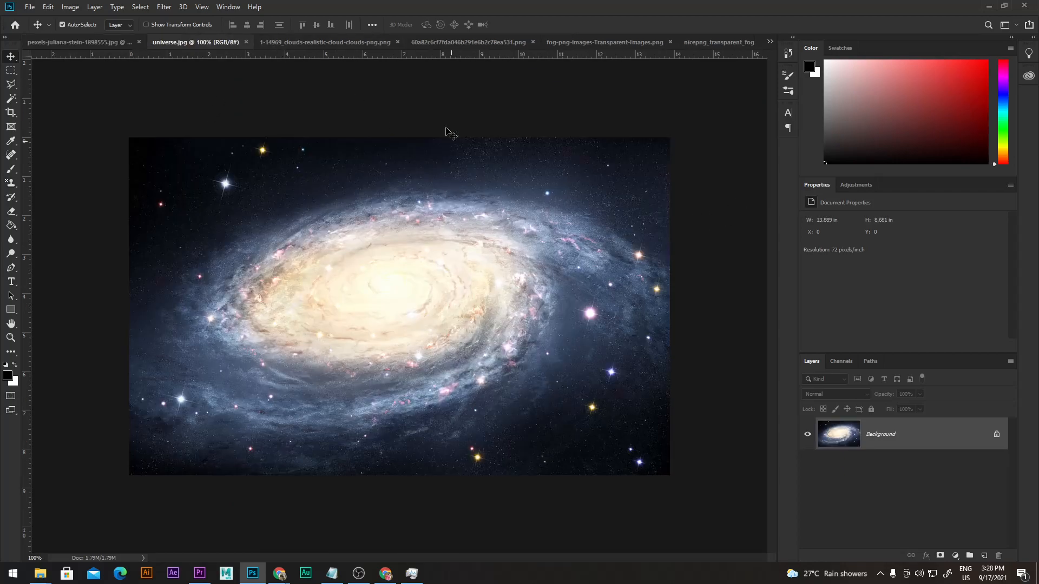
{"action": "left_click", "coordinate": [86, 48]}
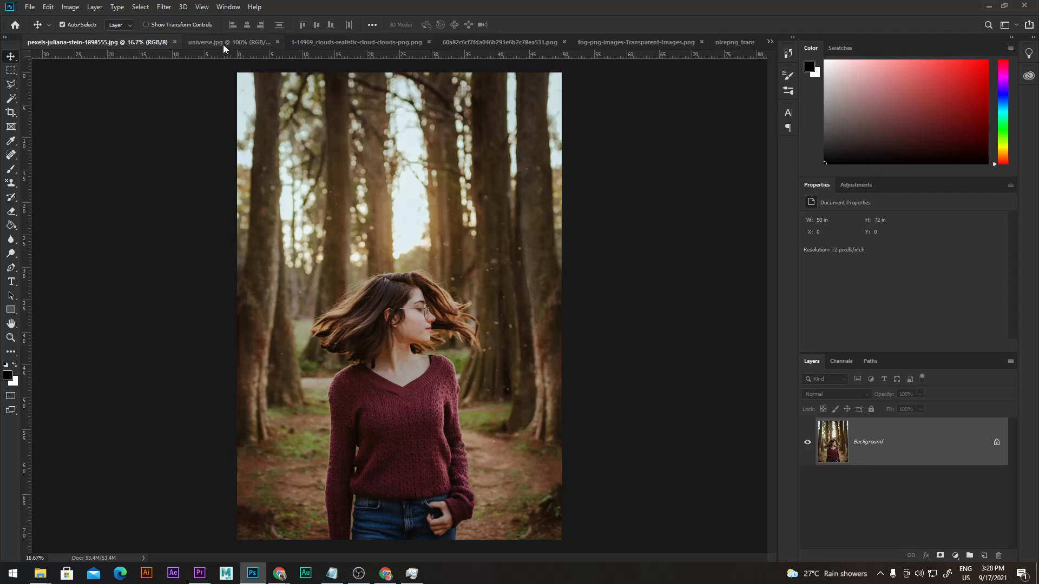
{"action": "left_click", "coordinate": [223, 45]}
{"action": "left_click", "coordinate": [318, 41]}
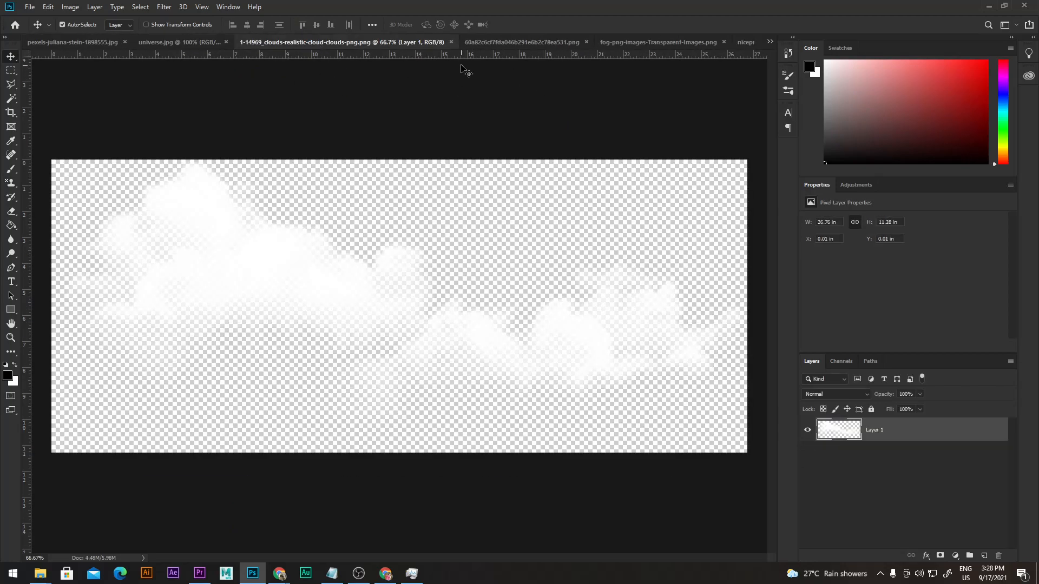
{"action": "left_click", "coordinate": [509, 42]}
{"action": "left_click", "coordinate": [658, 43]}
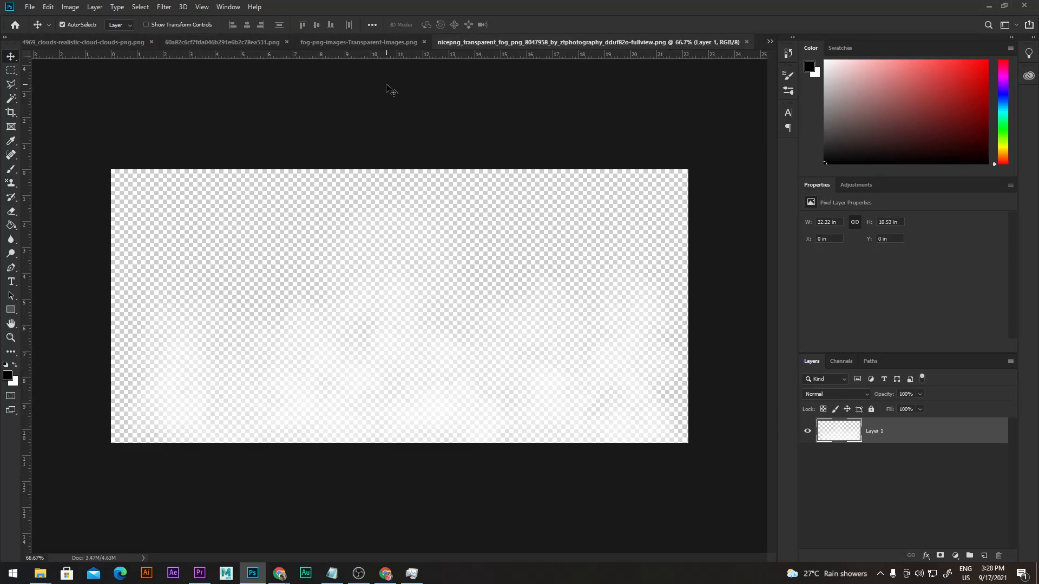
{"action": "left_click_drag", "start_coordinate": [451, 312], "coordinate": [554, 328]}
{"action": "key", "text": "ctrl+z"}
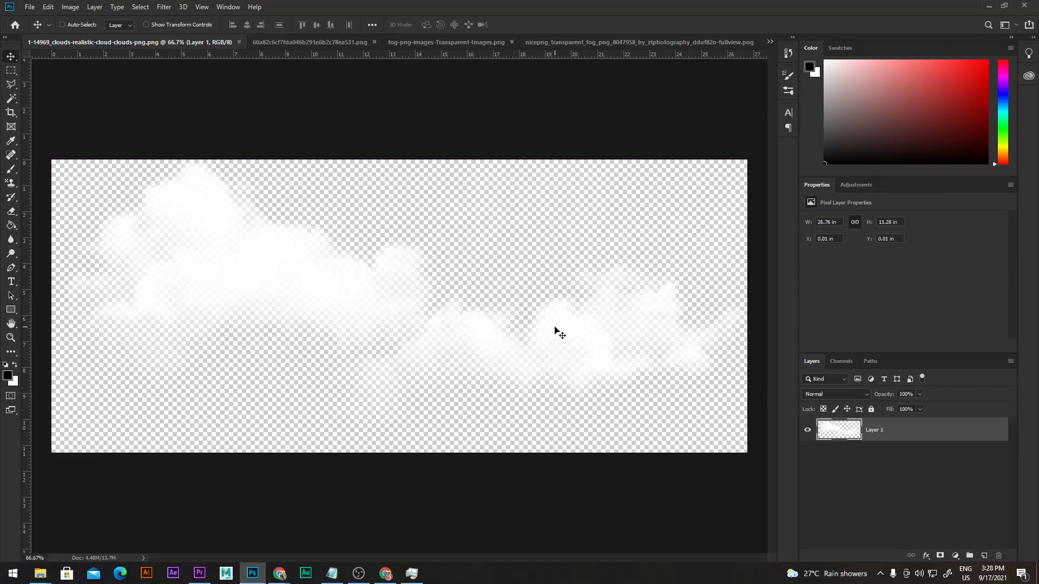
{"action": "left_click", "coordinate": [768, 41]}
{"action": "left_click", "coordinate": [673, 46]}
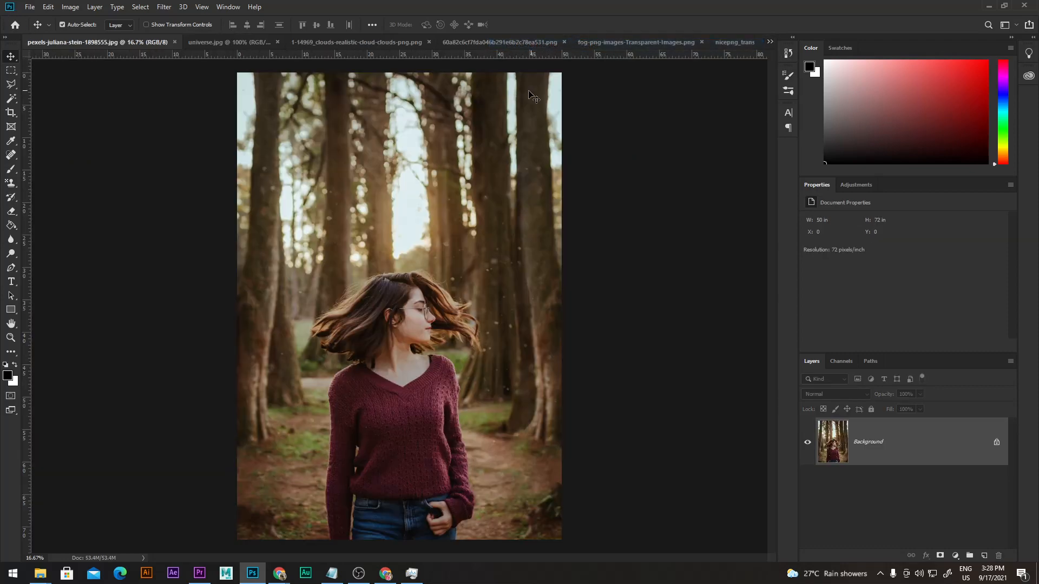
Copy the galaxy image into the forest portrait above the woman's head, at about X 15 in, Y 7.7 in, and close universe.jpg.
{"action": "left_click", "coordinate": [230, 42]}
{"action": "left_click_drag", "start_coordinate": [480, 297], "coordinate": [380, 150]}
{"action": "left_click", "coordinate": [262, 43]}
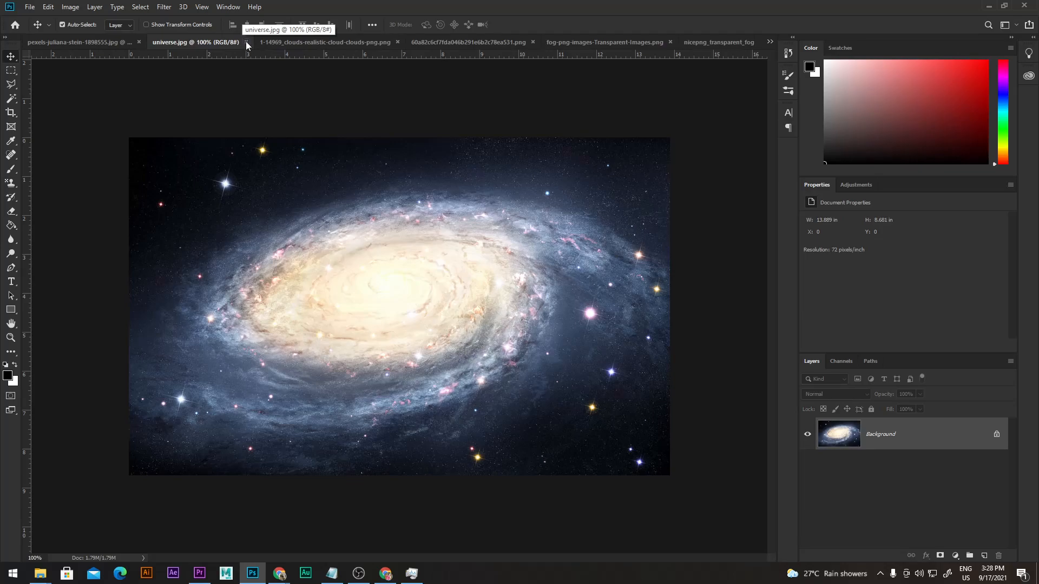
{"action": "left_click", "coordinate": [246, 42]}
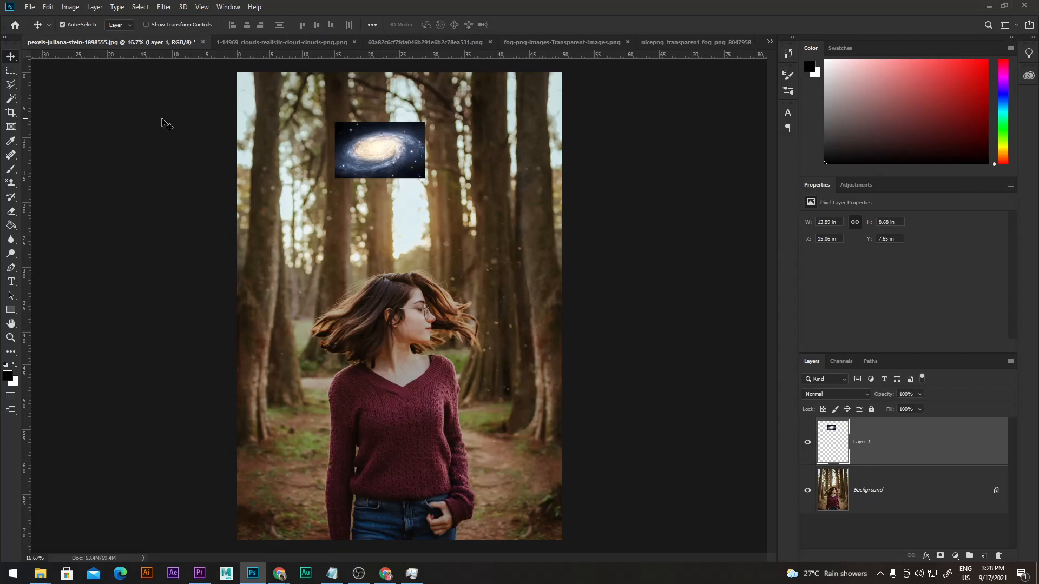
Copy the white clouds into the forest portrait over the left trees, at about X 0 in, Y 16.3 in, and close their source document.
{"action": "left_click", "coordinate": [265, 43]}
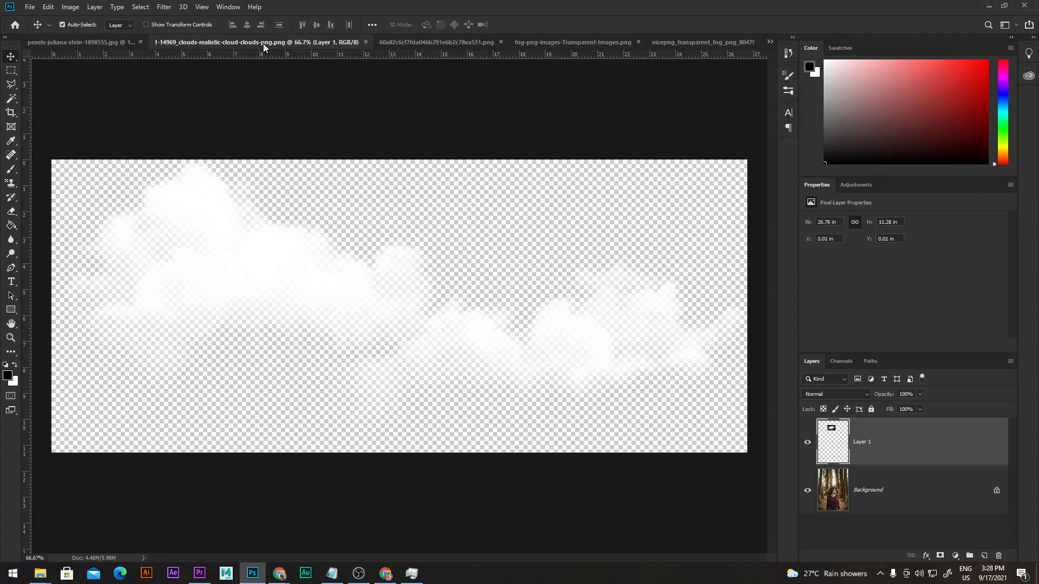
{"action": "left_click_drag", "start_coordinate": [347, 287], "coordinate": [355, 213]}
{"action": "left_click_drag", "start_coordinate": [386, 250], "coordinate": [321, 212]}
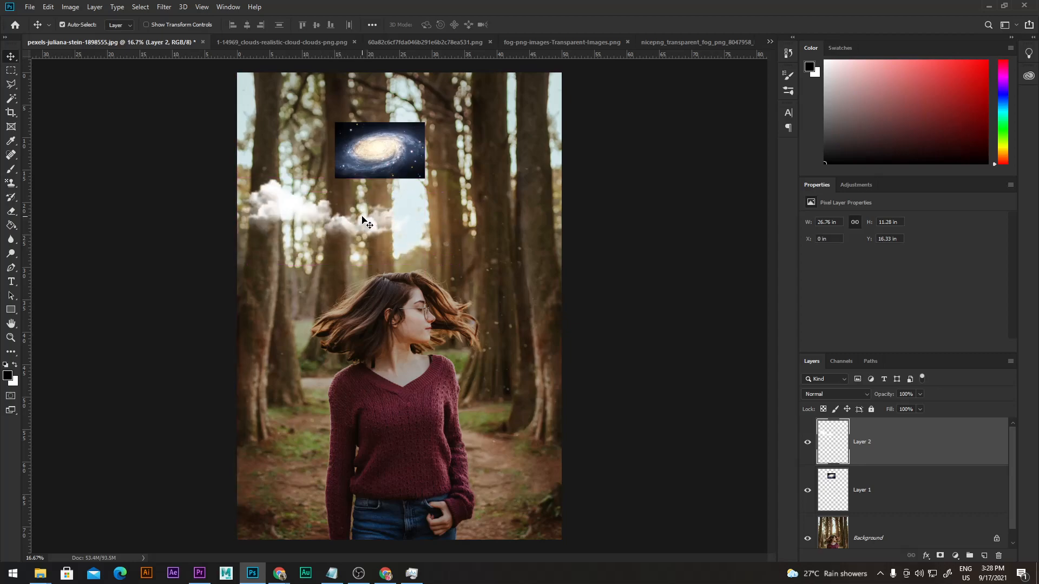
{"action": "left_click", "coordinate": [271, 42]}
{"action": "left_click", "coordinate": [365, 43]}
Copy the grey cloud into the portrait's upper-right corner, at about X 25.8 in, Y -1.7 in.
{"action": "left_click", "coordinate": [282, 44]}
{"action": "left_click_drag", "start_coordinate": [406, 306], "coordinate": [529, 107]}
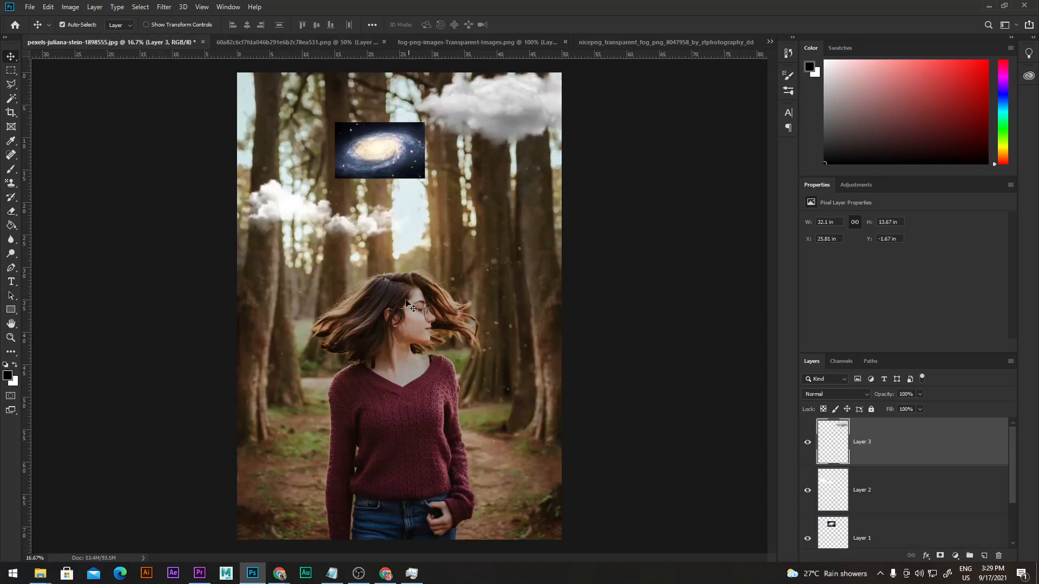
Move the galaxy image above the woman's head to about X 18.06 in, Y 12 in.
{"action": "left_click", "coordinate": [875, 538]}
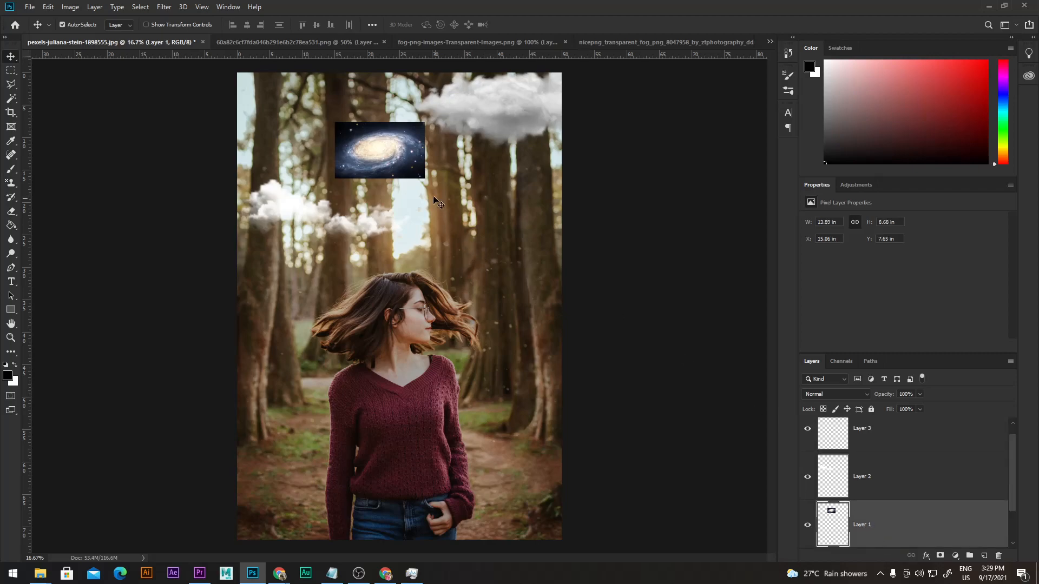
{"action": "left_click_drag", "start_coordinate": [389, 160], "coordinate": [408, 188]}
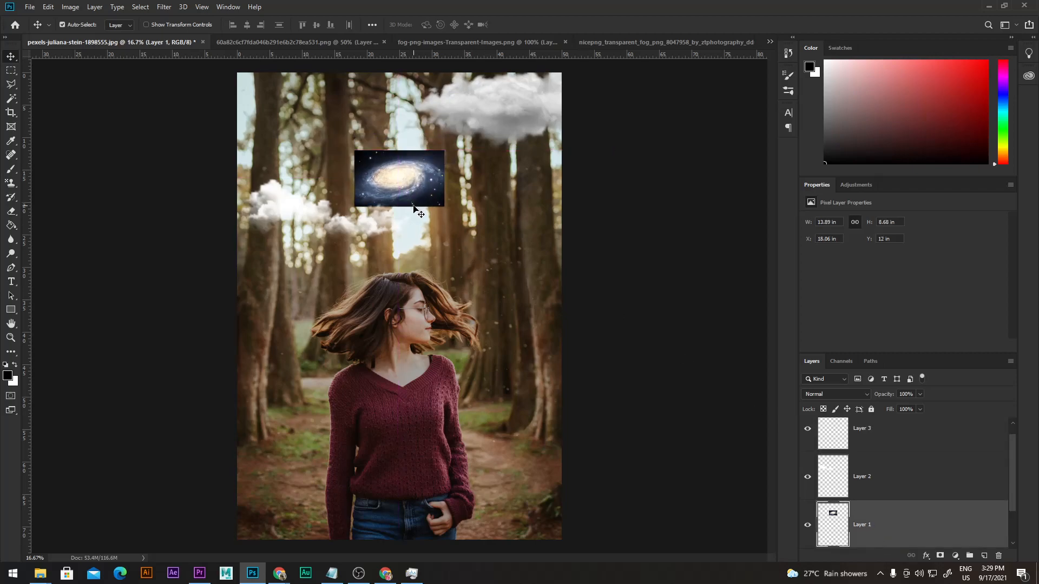
{"action": "scroll", "coordinate": [911, 501], "scroll_direction": "down", "scroll_amount": 1}
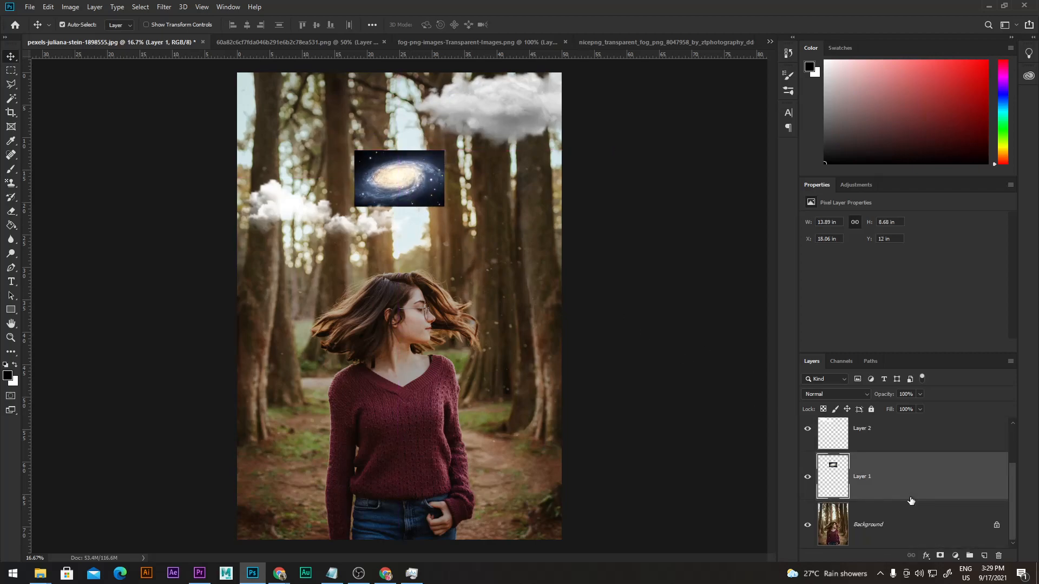
{"action": "right_click", "coordinate": [900, 472]}
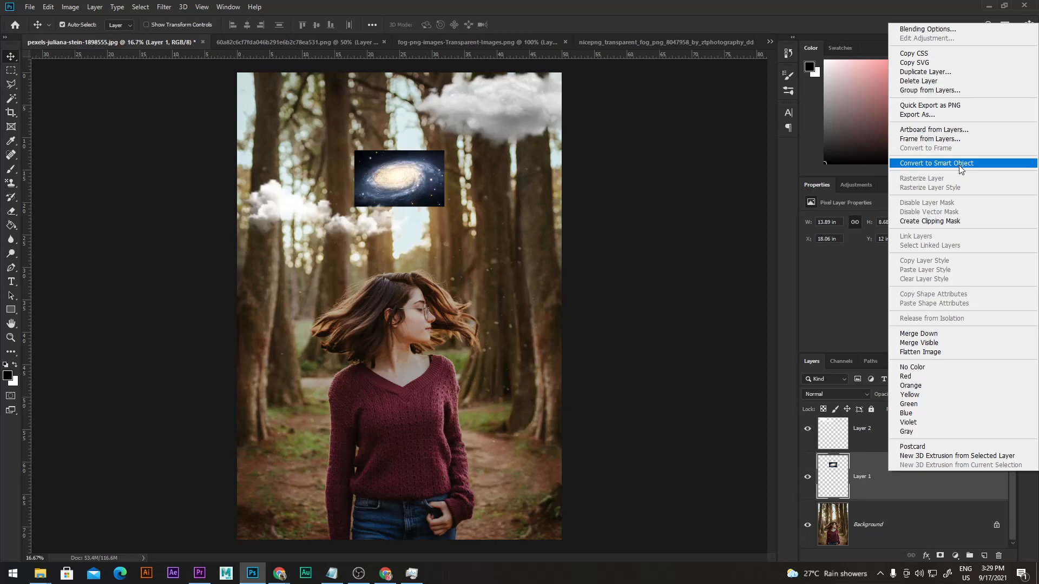
{"action": "left_click", "coordinate": [904, 498]}
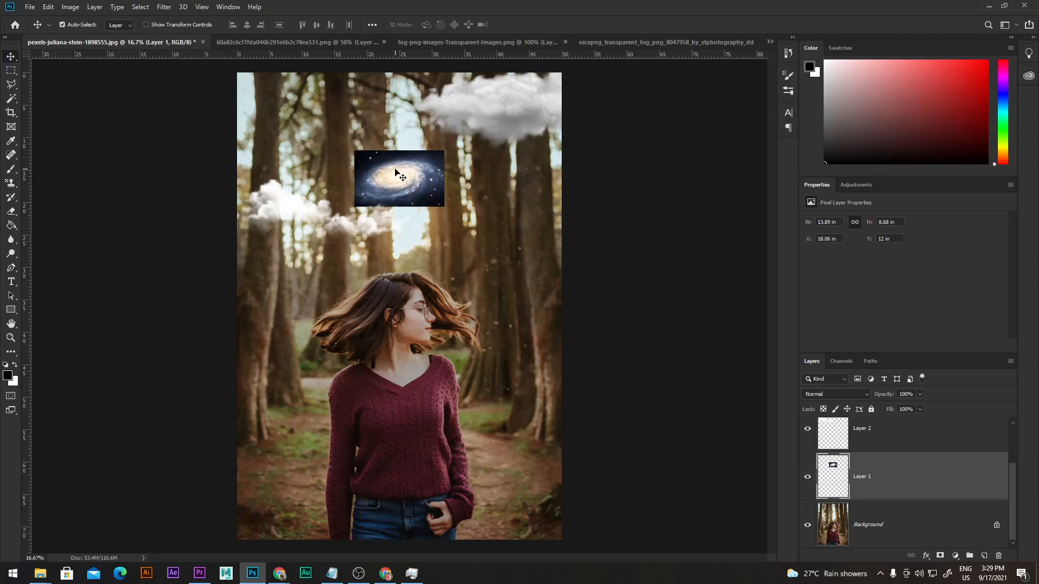
Enlarge the galaxy layer to about 84.3 by 52.7 in, aligned with the portrait's upper edge at about X -16.3 in.
{"action": "key", "text": "ctrl+t"}
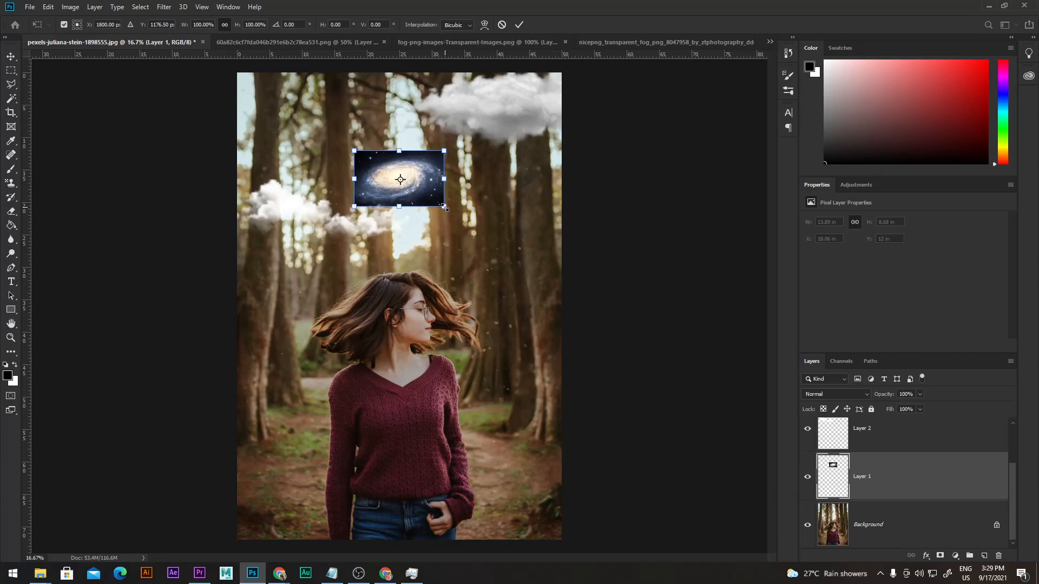
{"action": "left_click_drag", "start_coordinate": [446, 210], "coordinate": [660, 377]}
{"action": "left_click_drag", "start_coordinate": [613, 219], "coordinate": [620, 282]}
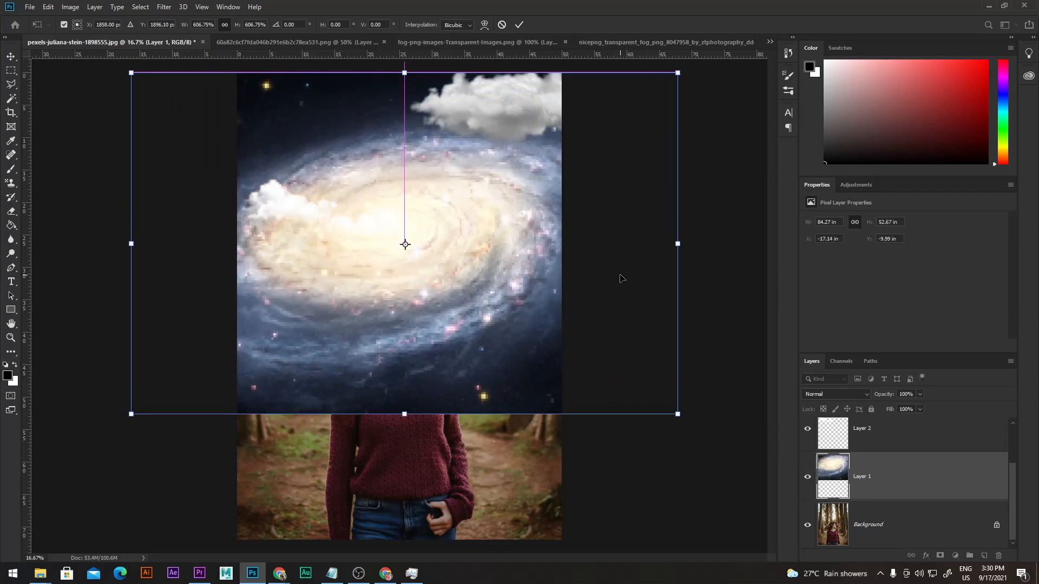
{"action": "left_click", "coordinate": [519, 25]}
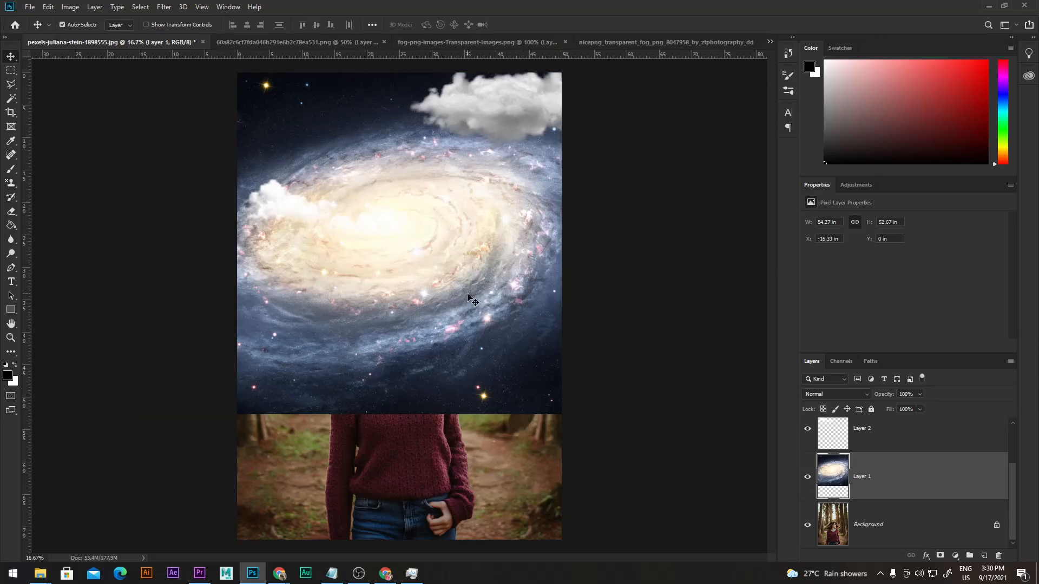
{"action": "left_click", "coordinate": [416, 297]}
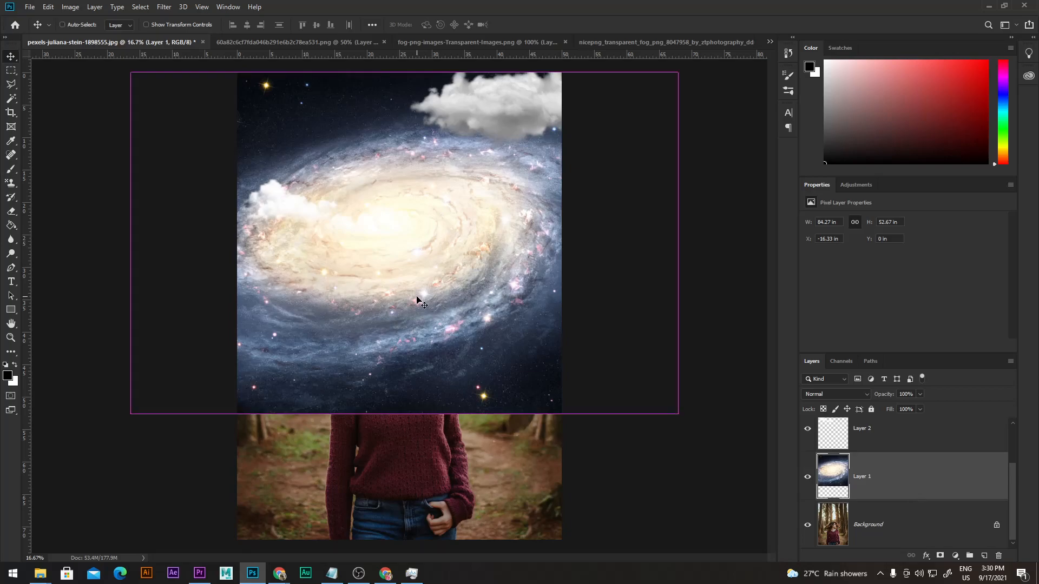
Shrink the galaxy layer around its centre to about 1.1 by 0.7 in.
{"action": "key", "text": "ctrl+t"}
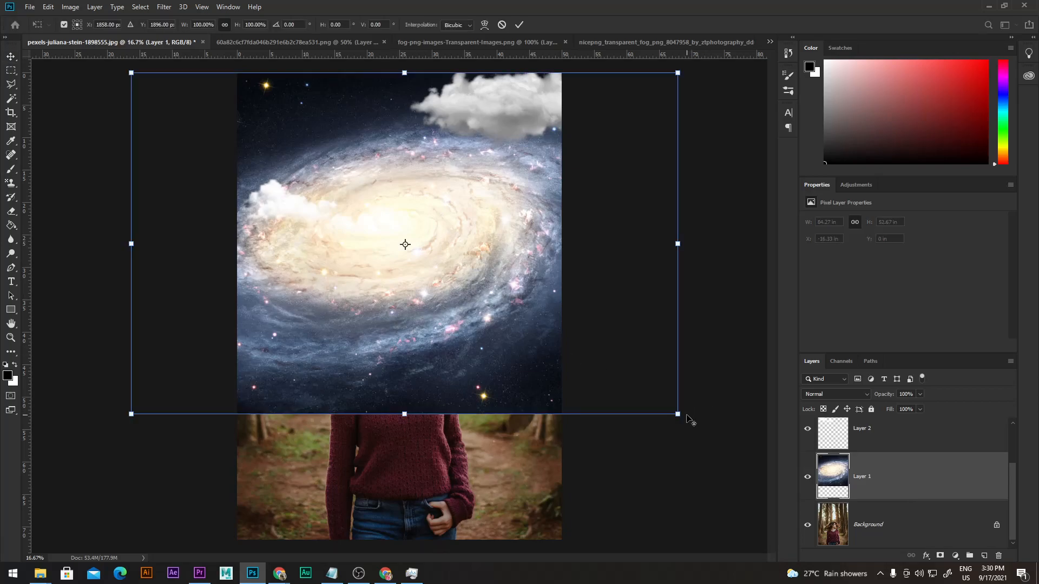
{"action": "left_click_drag", "start_coordinate": [677, 414], "coordinate": [406, 253]}
{"action": "left_click", "coordinate": [519, 25]}
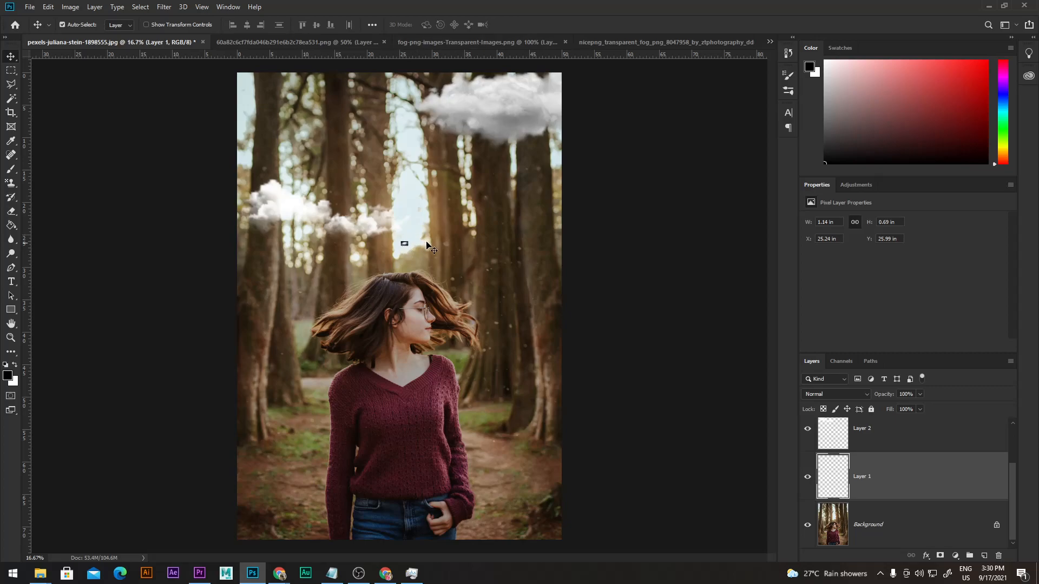
Enlarge the tiny galaxy layer to about 120.8 by 73.7 in and move it to about X -29.2 in, Y -3.3 in.
{"action": "key", "text": "ctrl+t"}
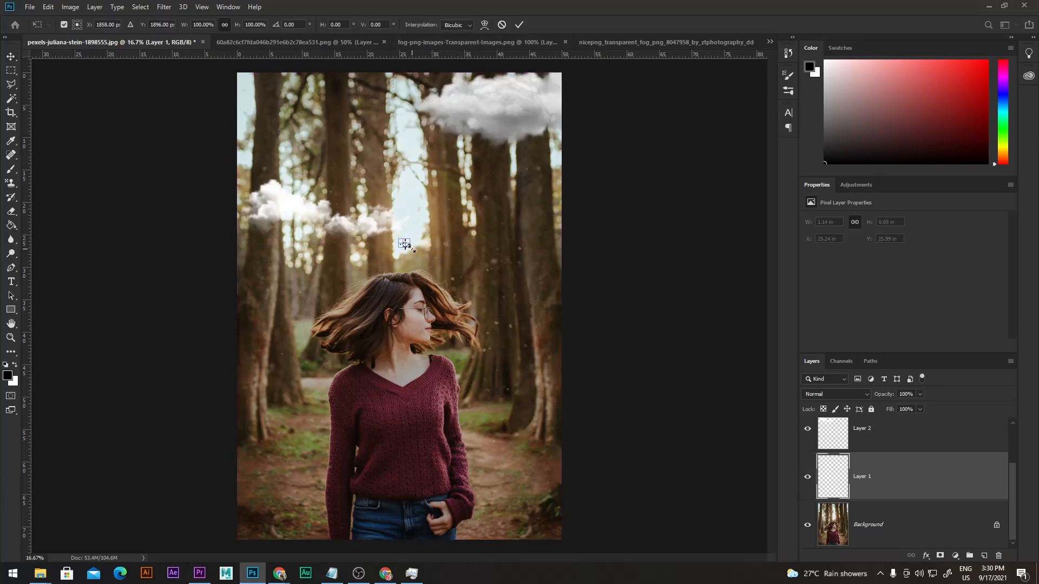
{"action": "left_click_drag", "start_coordinate": [413, 249], "coordinate": [777, 525]}
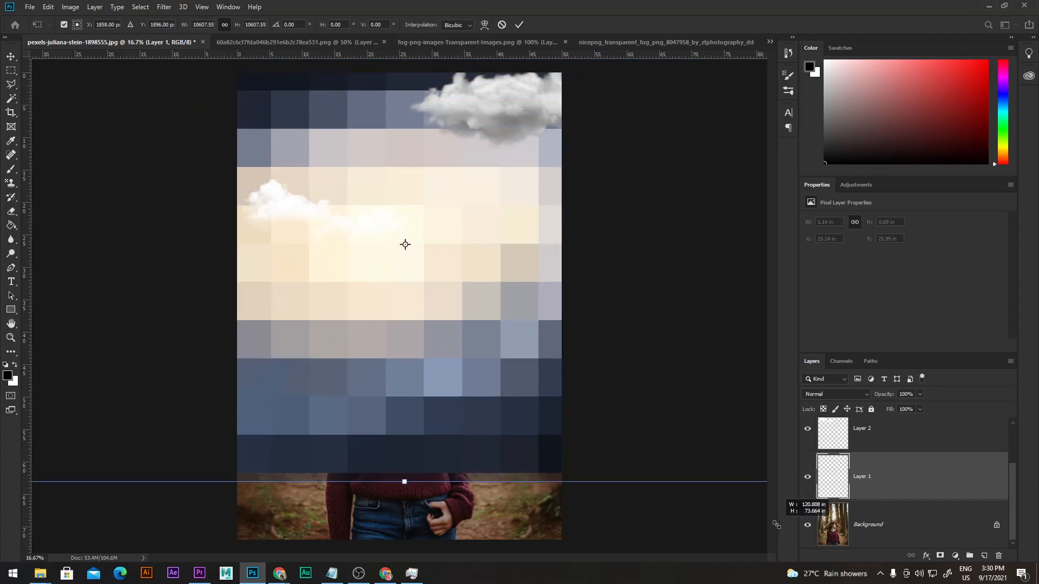
{"action": "key", "text": "Return"}
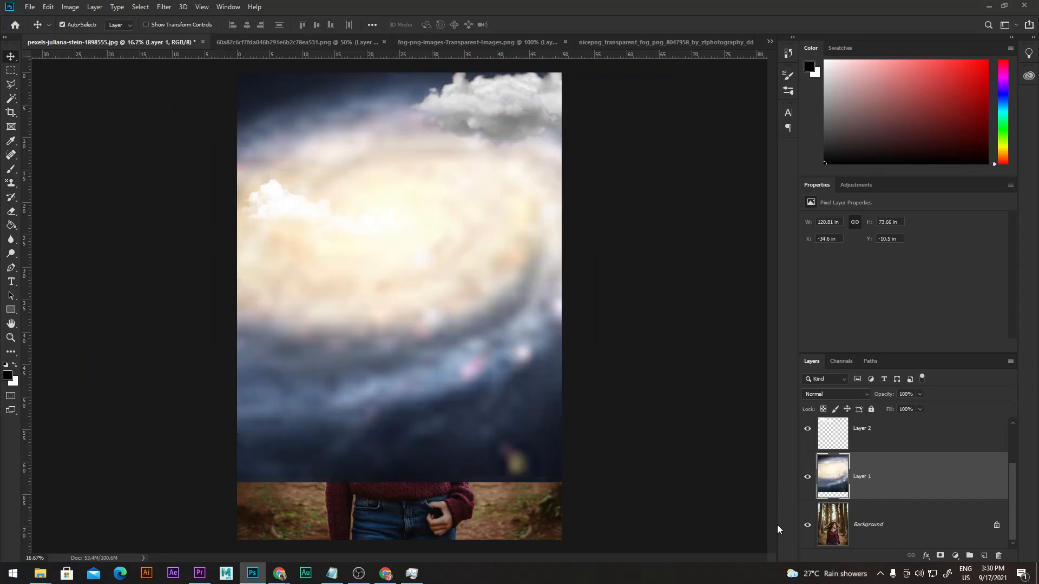
{"action": "scroll", "coordinate": [403, 270], "scroll_direction": "down", "scroll_amount": 2}
{"action": "left_click_drag", "start_coordinate": [404, 269], "coordinate": [436, 341]}
{"action": "scroll", "coordinate": [405, 307], "scroll_direction": "up", "scroll_amount": 1}
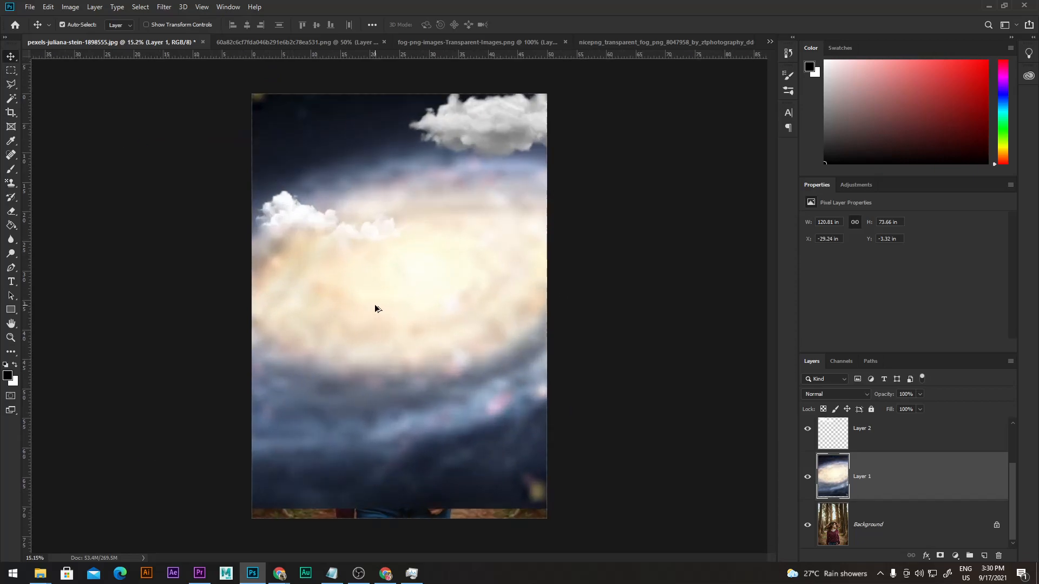
{"action": "scroll", "coordinate": [376, 306], "scroll_direction": "down", "scroll_amount": 2}
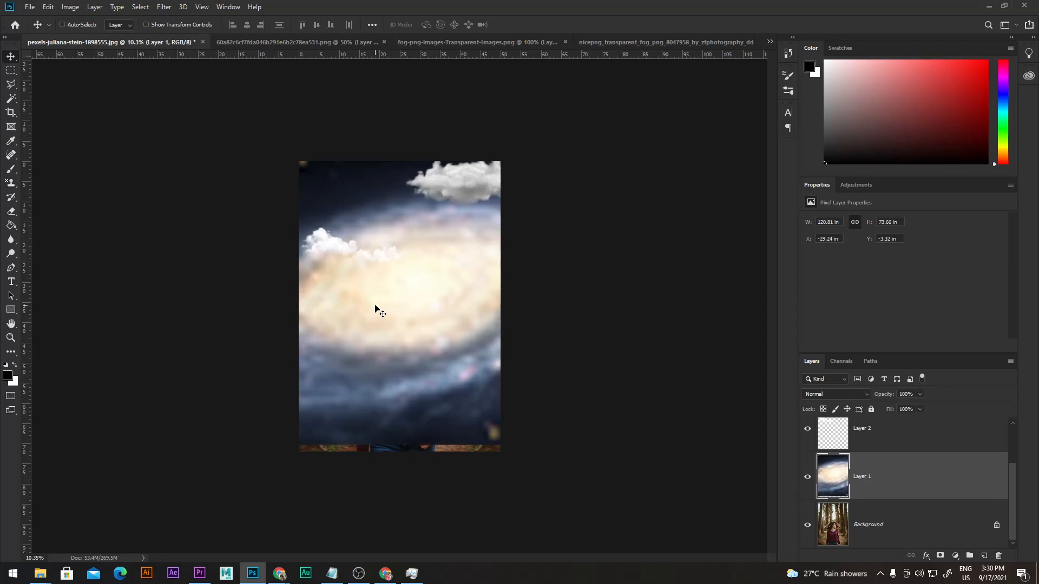
Undo the galaxy layer's last move and all three of its scalings.
{"action": "key", "text": "ctrl+z"}
{"action": "key", "text": "ctrl+z"}
{"action": "key", "text": "ctrl+z"}
{"action": "key", "text": "ctrl+z"}
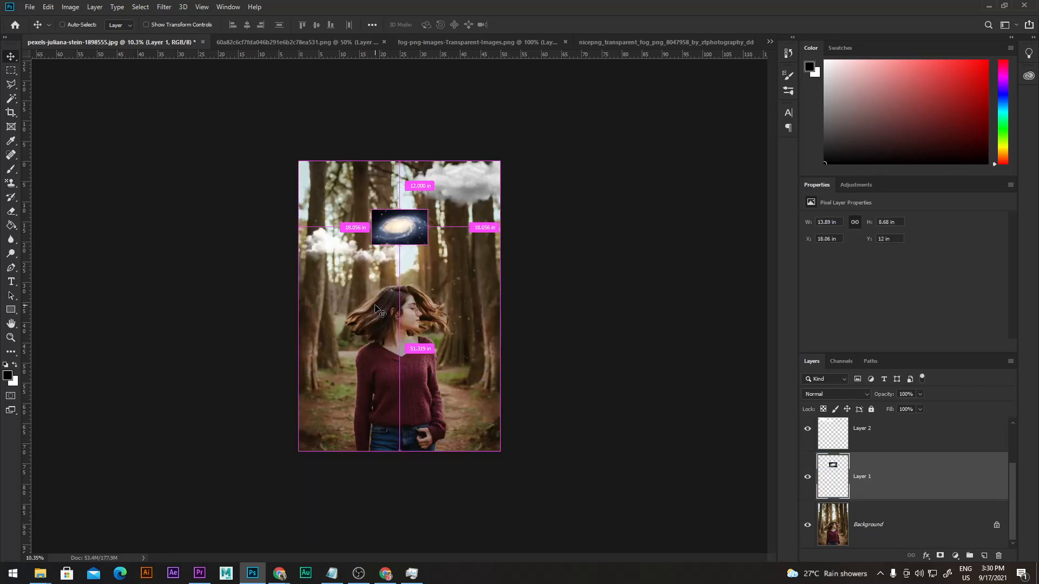
Convert the galaxy layer, Layer 1, to a smart object.
{"action": "right_click", "coordinate": [926, 474]}
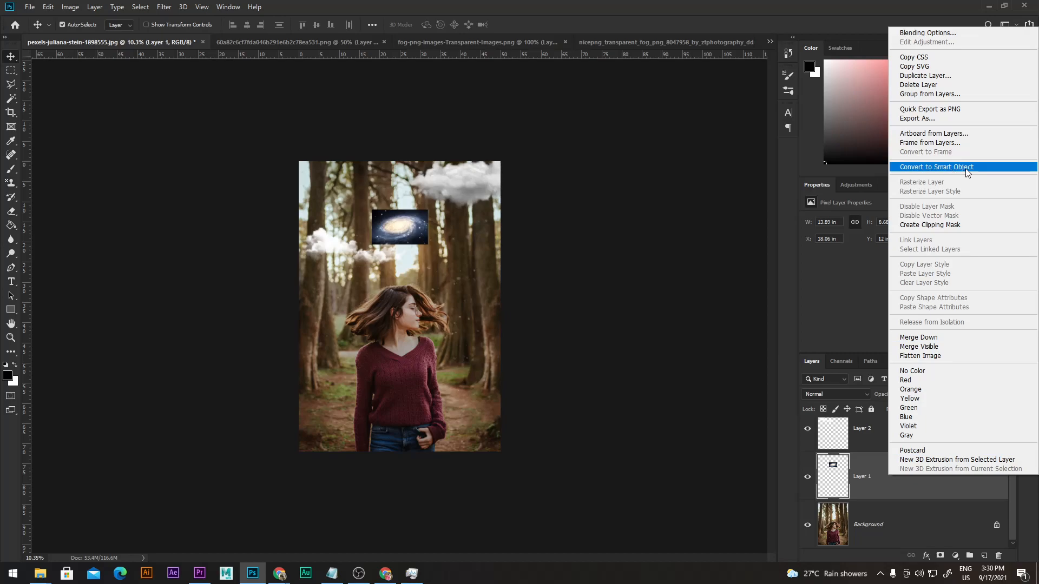
{"action": "left_click", "coordinate": [884, 494]}
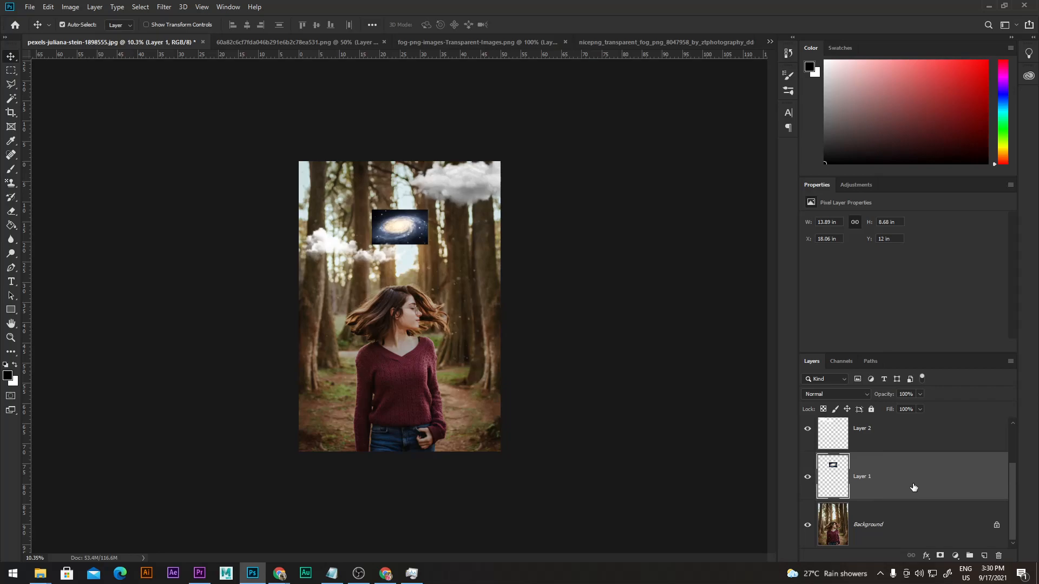
{"action": "right_click", "coordinate": [833, 480]}
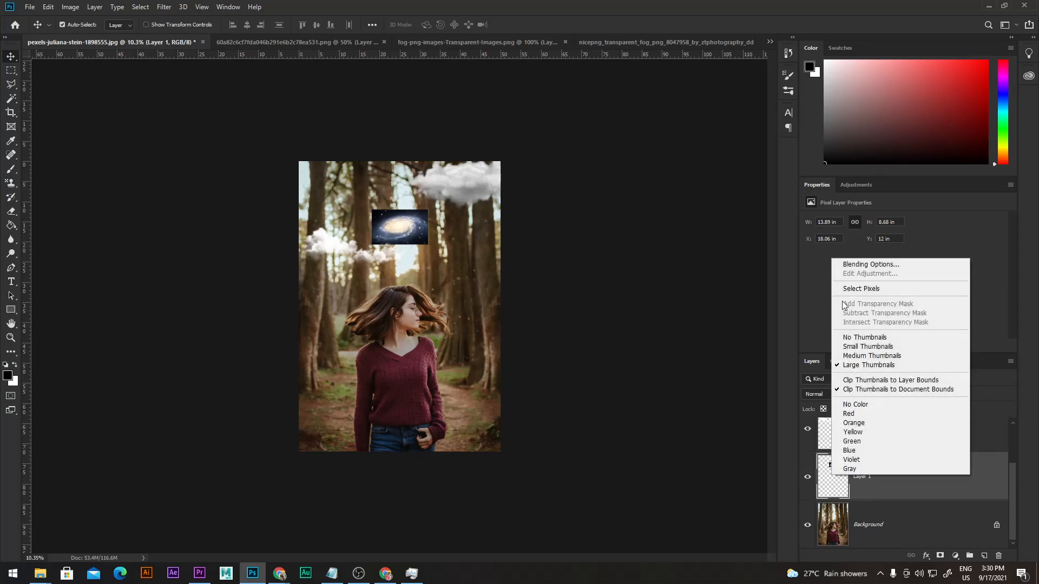
{"action": "left_click", "coordinate": [983, 505]}
{"action": "right_click", "coordinate": [950, 476]}
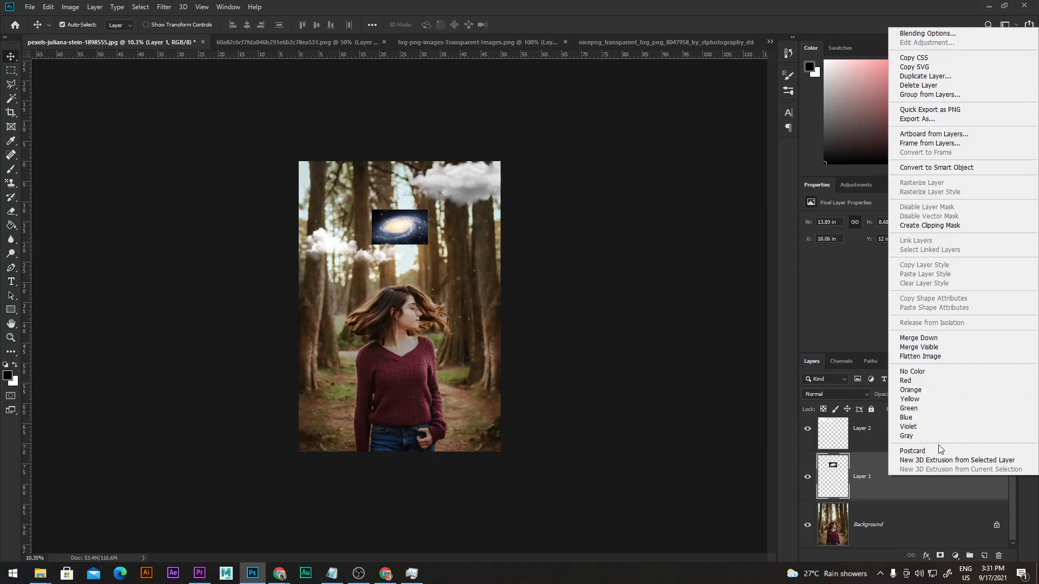
{"action": "left_click", "coordinate": [914, 169]}
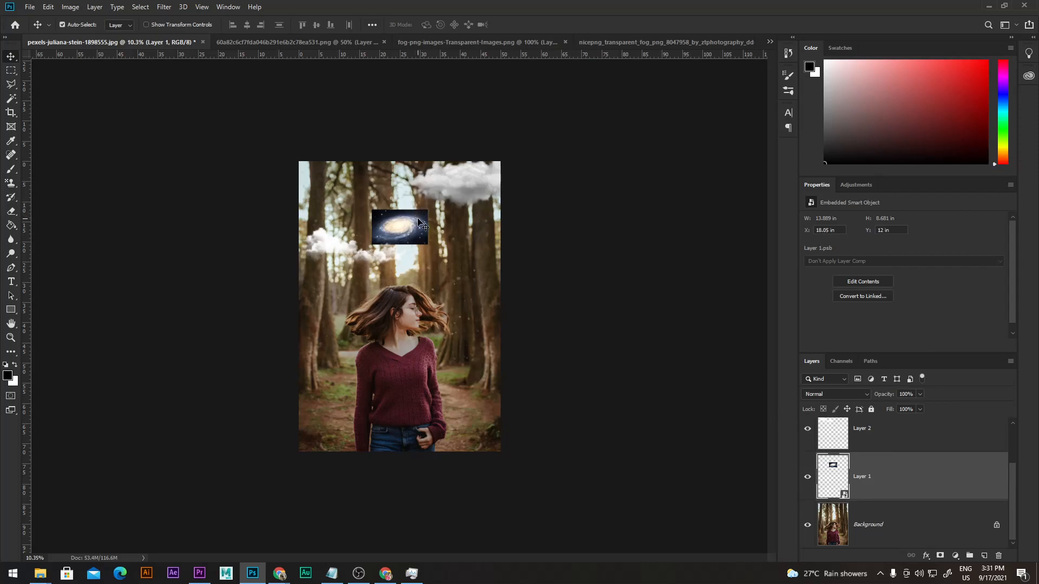
Scale the galaxy smart object to about 64.4 by 40.2 in over the portrait's upper half, at about X -6.4 in, Y -1.7 in.
{"action": "key", "text": "ctrl"}
{"action": "key", "text": "ctrl+t"}
{"action": "left_click_drag", "start_coordinate": [433, 204], "coordinate": [518, 138]}
{"action": "left_click_drag", "start_coordinate": [477, 233], "coordinate": [477, 251]}
{"action": "left_click_drag", "start_coordinate": [536, 330], "coordinate": [577, 358]}
{"action": "left_click_drag", "start_coordinate": [503, 278], "coordinate": [500, 263]}
{"action": "left_click_drag", "start_coordinate": [581, 344], "coordinate": [529, 312]}
{"action": "left_click_drag", "start_coordinate": [462, 257], "coordinate": [465, 260]}
{"action": "key", "text": "Return"}
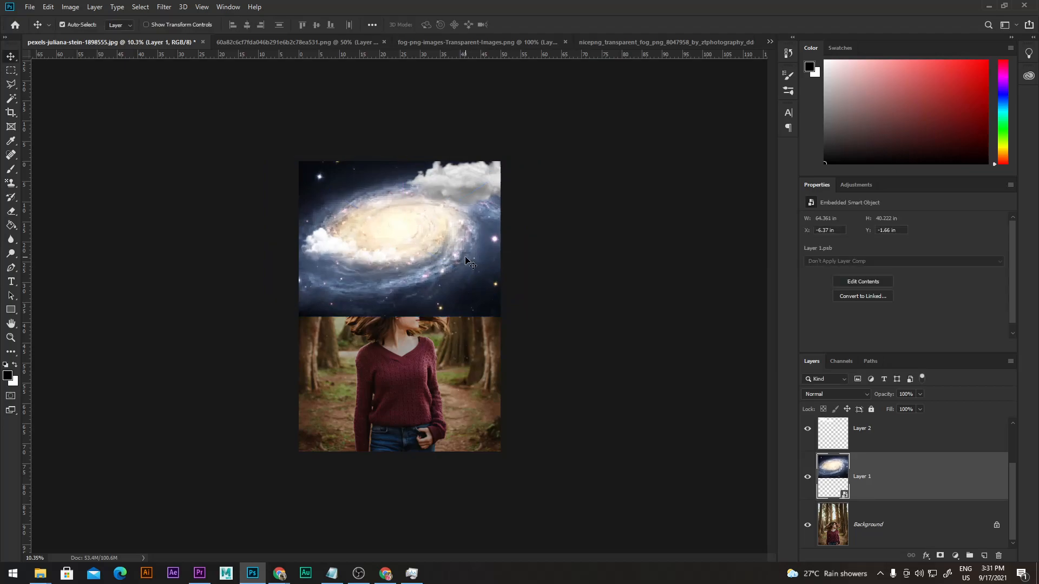
Check the white-cloud layer and the grey-cloud layer above the galaxy, toggling the white clouds' visibility.
{"action": "left_click", "coordinate": [872, 433]}
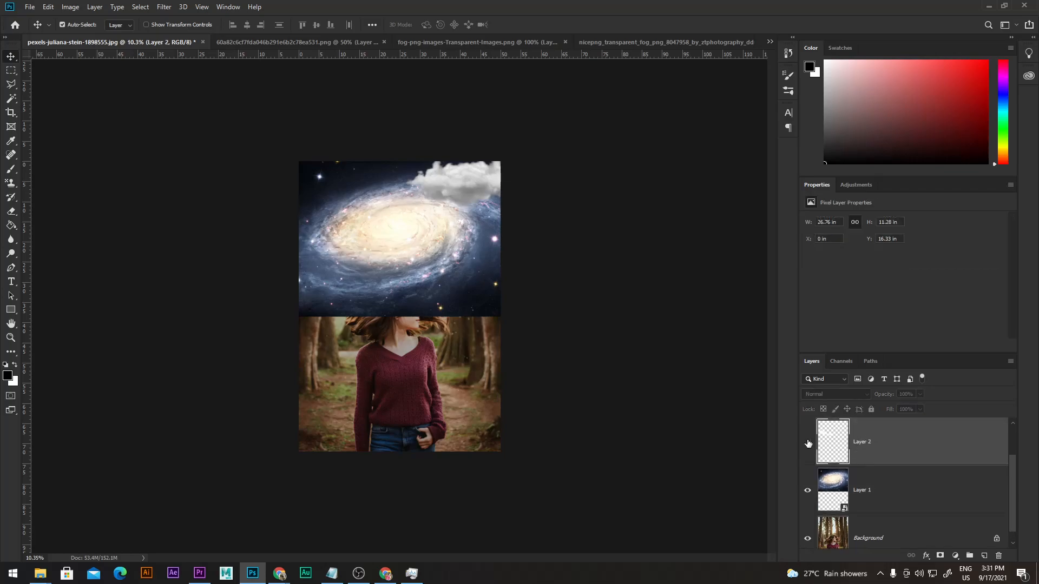
{"action": "scroll", "coordinate": [893, 463], "scroll_direction": "up", "scroll_amount": 1}
{"action": "left_click", "coordinate": [894, 448]}
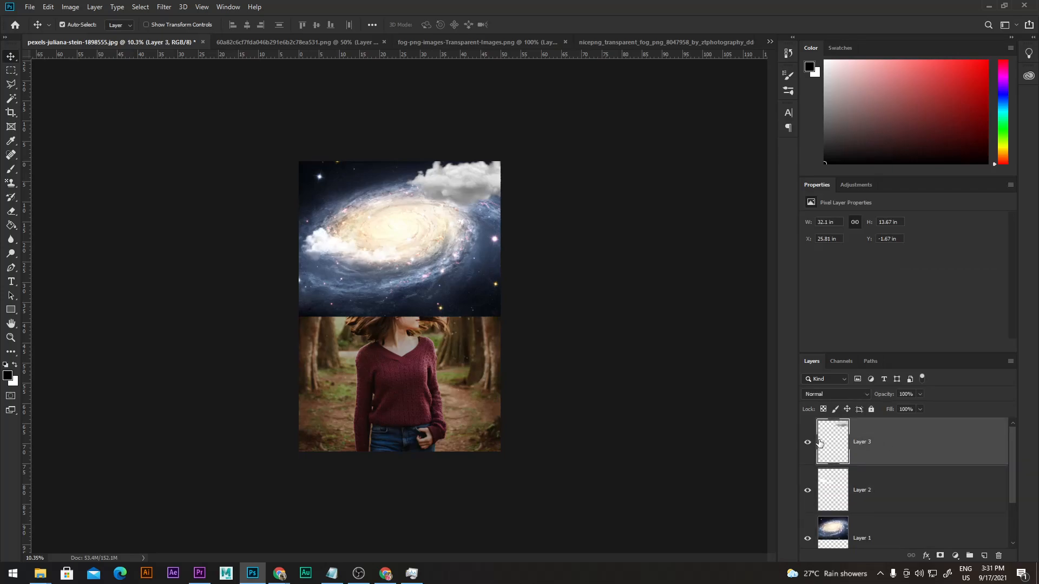
{"action": "scroll", "coordinate": [876, 492], "scroll_direction": "down", "scroll_amount": 1}
{"action": "scroll", "coordinate": [876, 492], "scroll_direction": "down", "scroll_amount": 1}
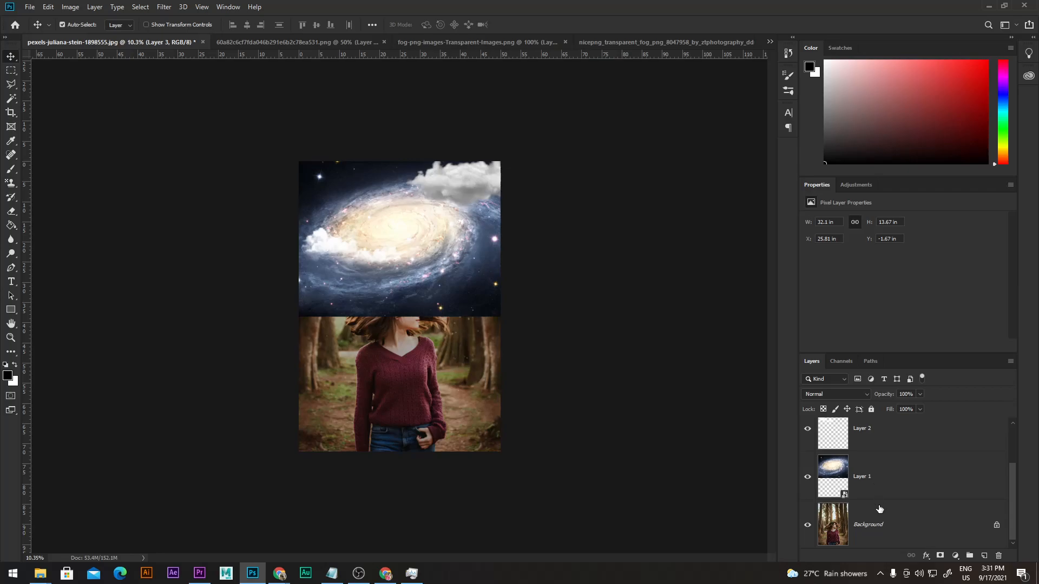
Select the galaxy smart object, Layer 1, fit the whole portrait in the view, and apply the Normal blending mode to the layer.
{"action": "left_click", "coordinate": [875, 478]}
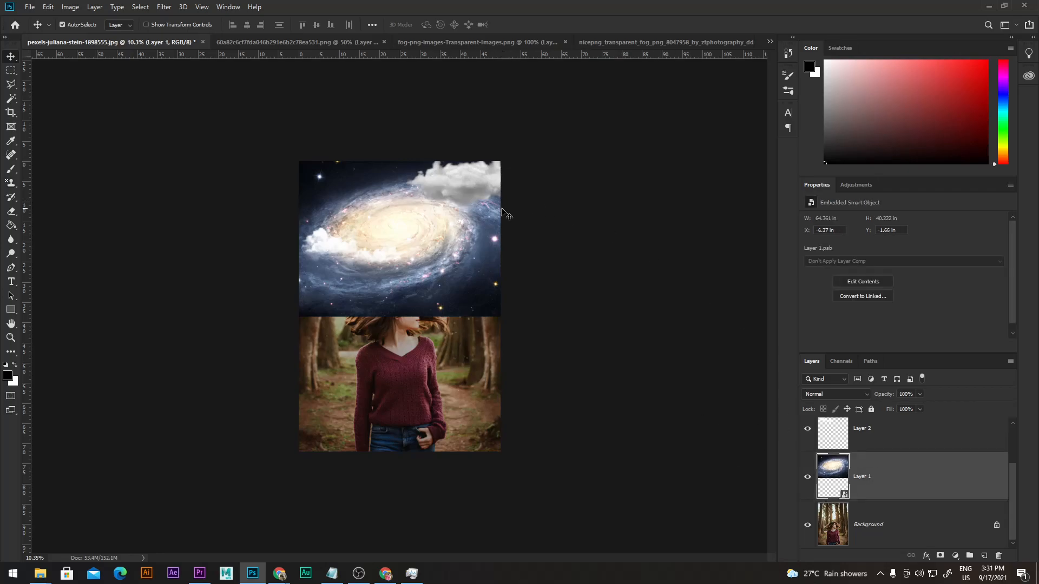
{"action": "key", "text": "ctrl+0"}
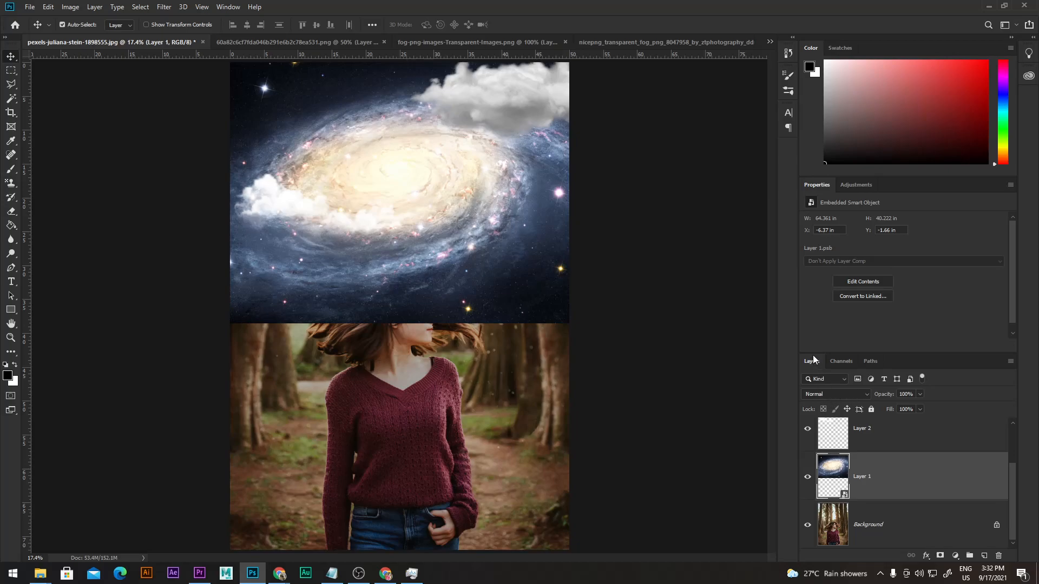
{"action": "left_click", "coordinate": [856, 396]}
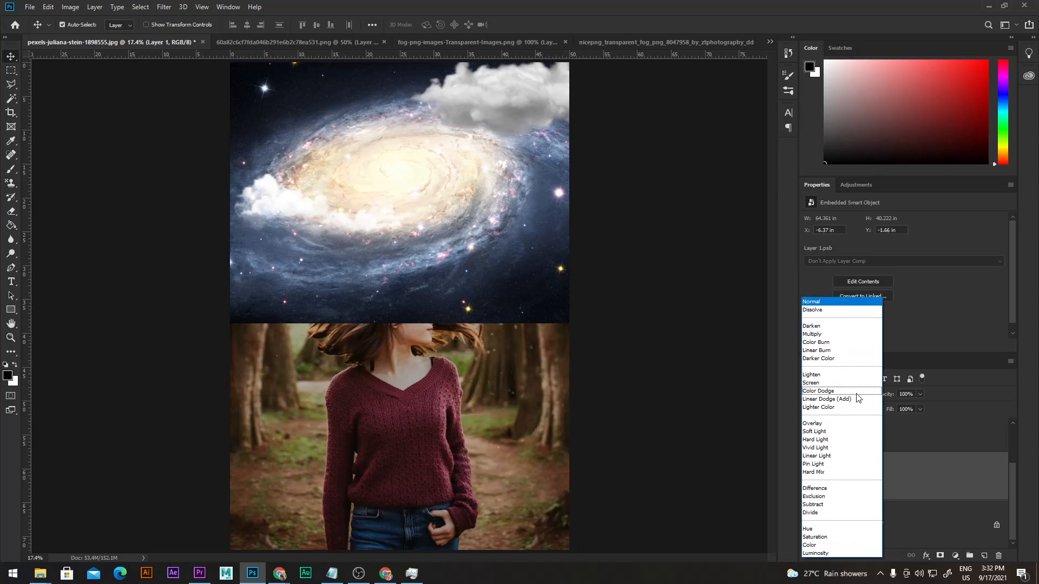
{"action": "left_click", "coordinate": [848, 302]}
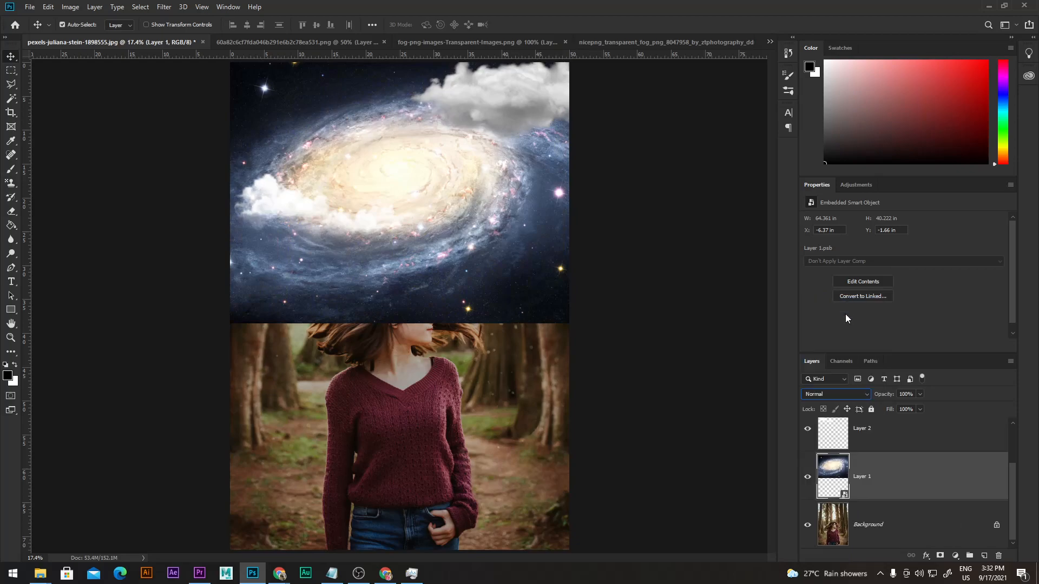
Preview the darkening blending modes on the galaxy layer: Darken, Multiply, Color Burn, Linear Burn and Darker Color.
{"action": "left_click", "coordinate": [848, 398]}
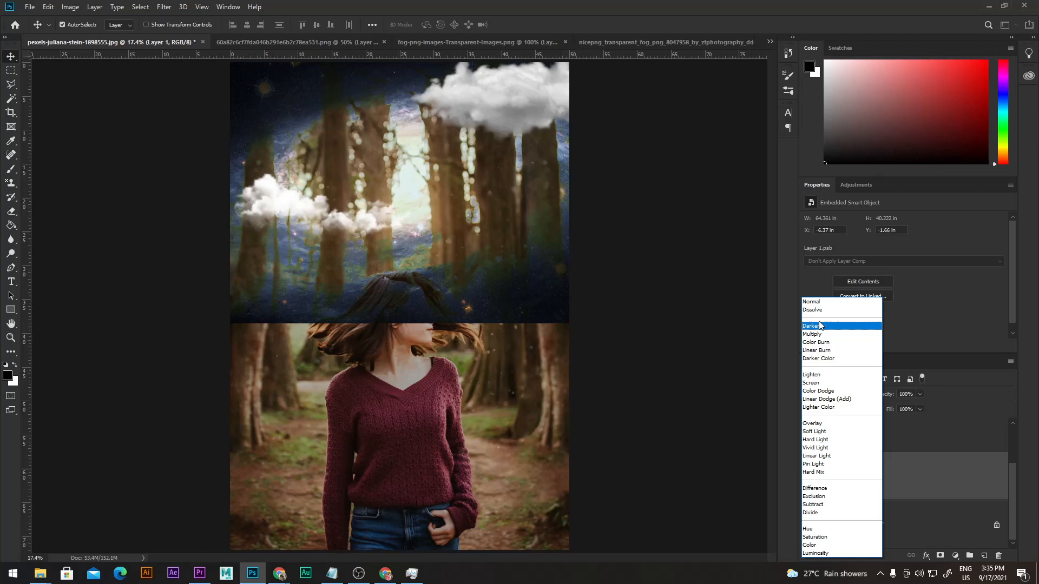
{"action": "key", "text": "Down"}
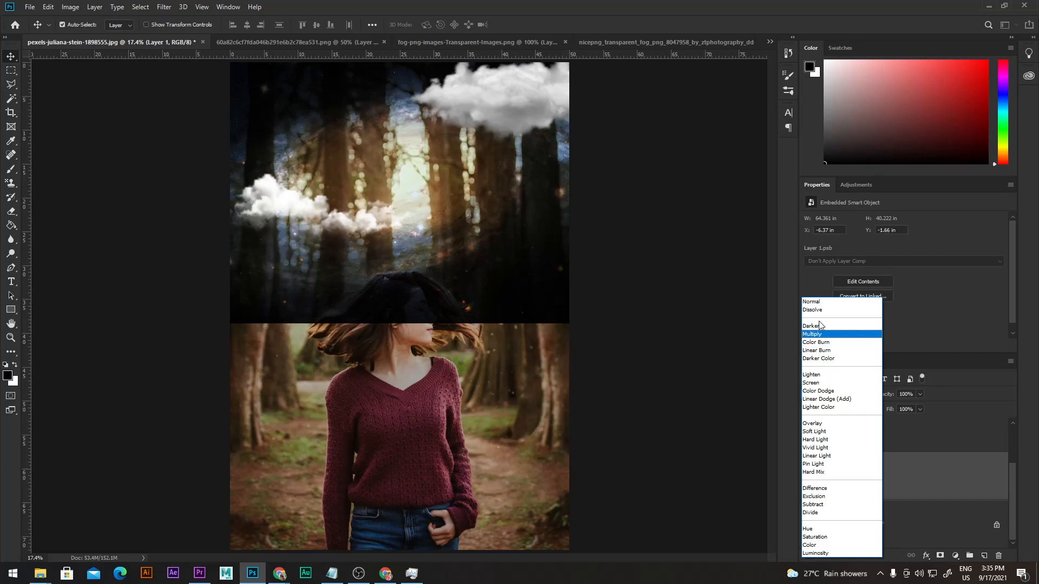
{"action": "key", "text": "Down"}
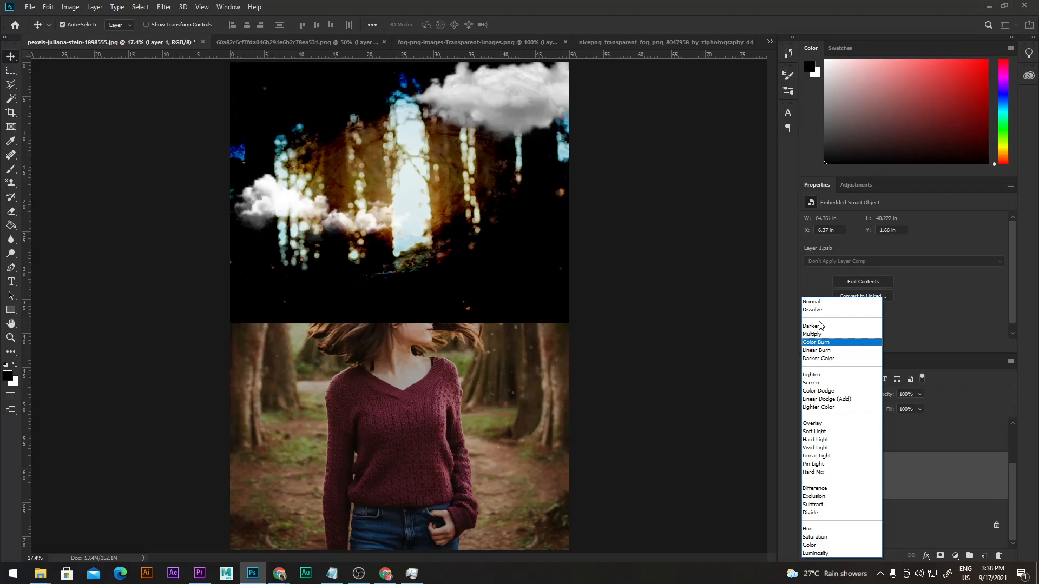
{"action": "key", "text": "Down"}
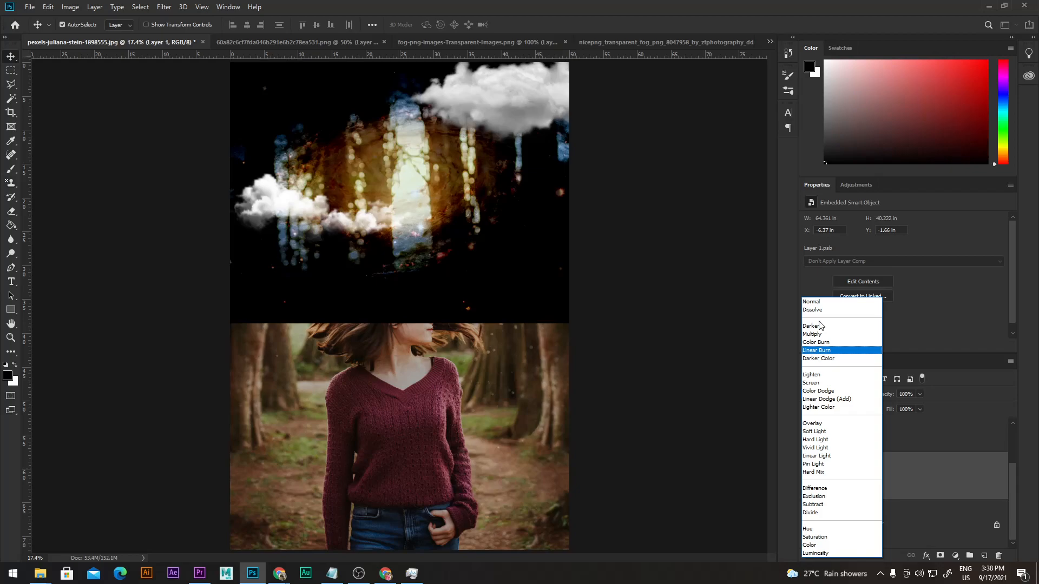
{"action": "key", "text": "Up"}
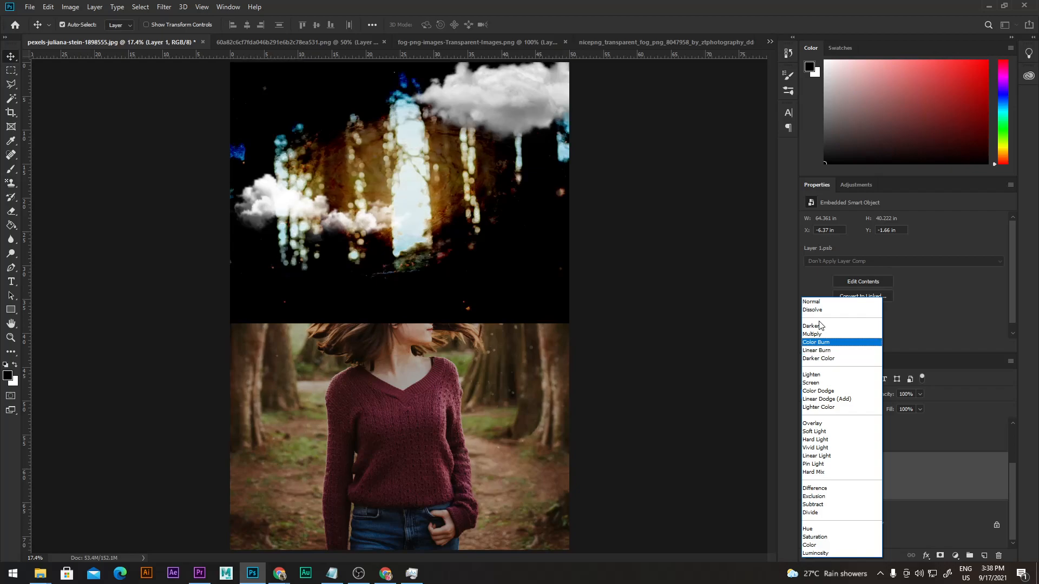
{"action": "key", "text": "Down"}
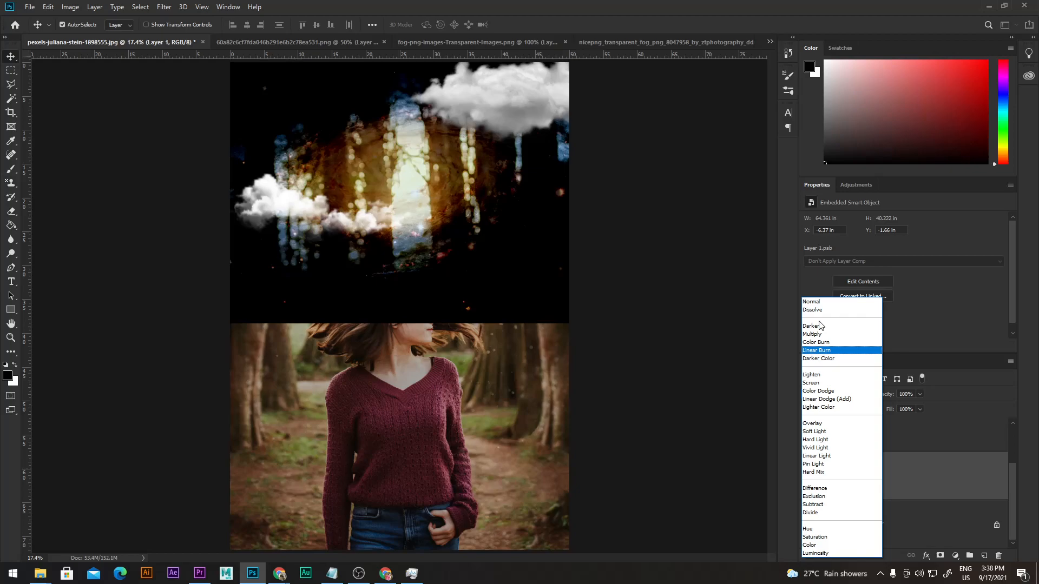
{"action": "key", "text": "Down"}
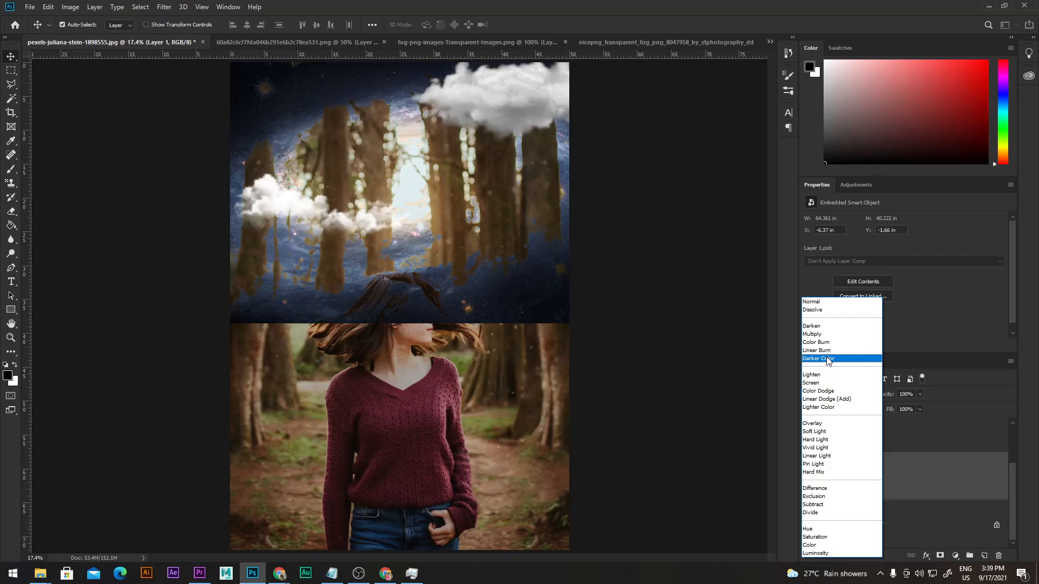
Preview the lightening blending modes on the galaxy layer: Lighten, Screen, Color Dodge, Linear Dodge (Add) and Lighter Color.
{"action": "key", "text": "Down"}
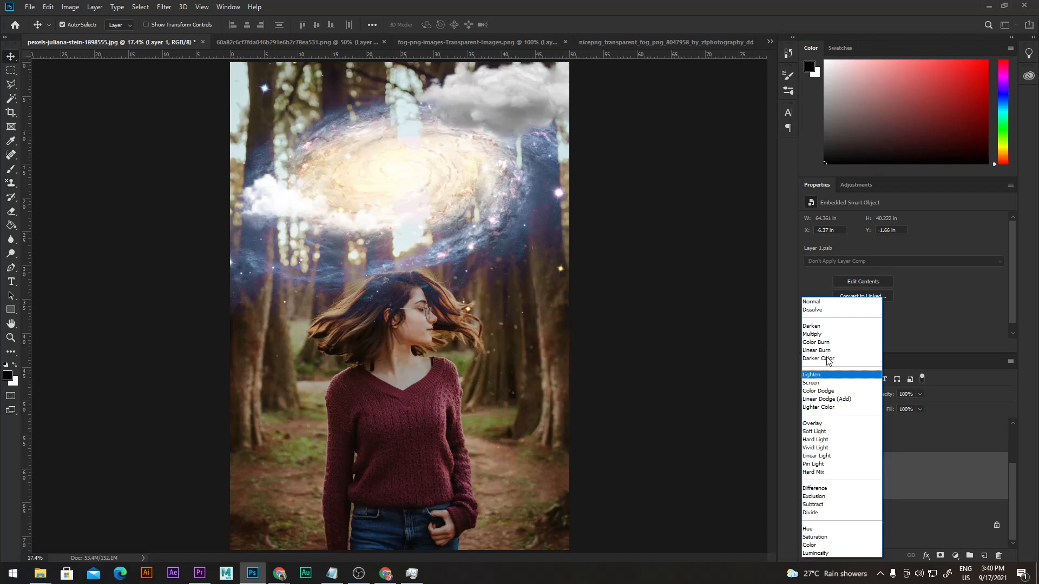
{"action": "key", "text": "Down"}
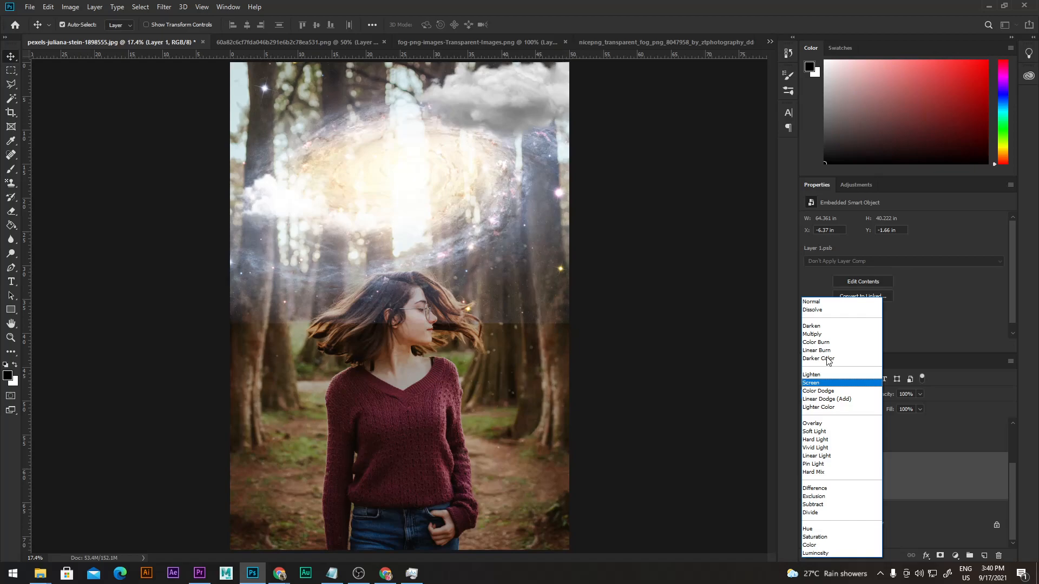
{"action": "key", "text": "Down"}
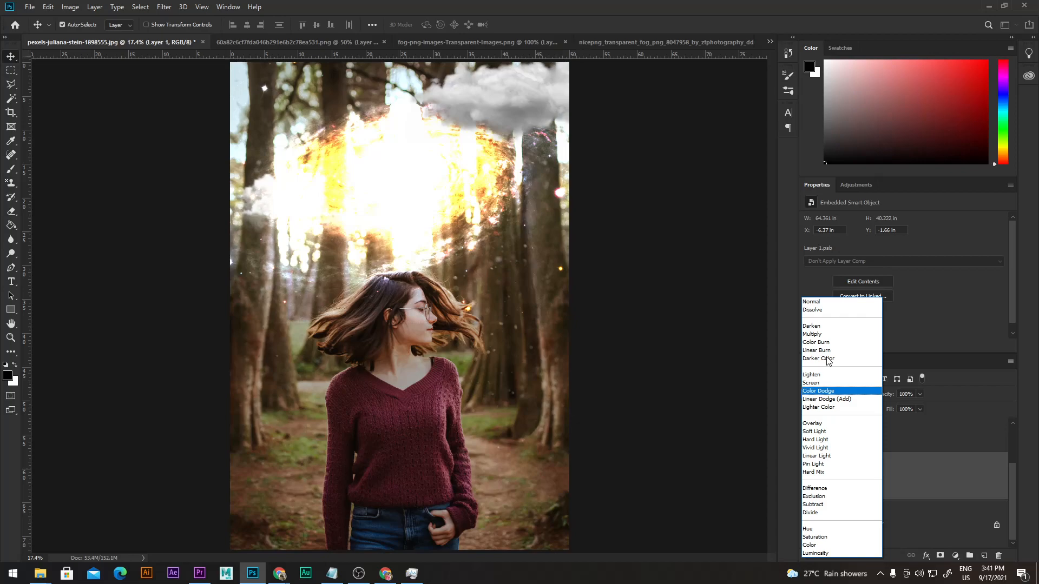
{"action": "key", "text": "Up"}
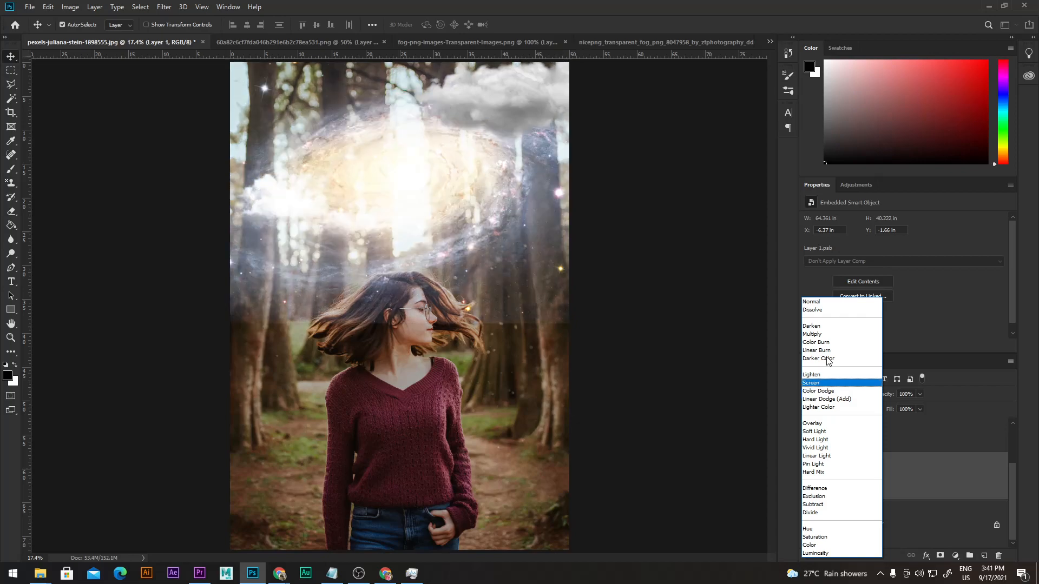
{"action": "key", "text": "Up"}
{"action": "key", "text": "Down"}
{"action": "key", "text": "Down"}
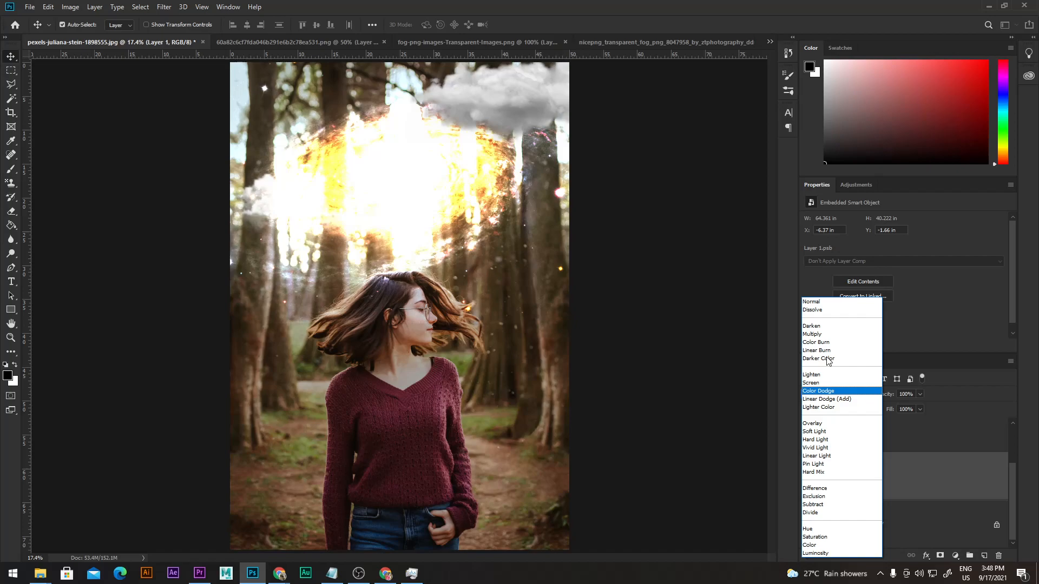
{"action": "key", "text": "Down"}
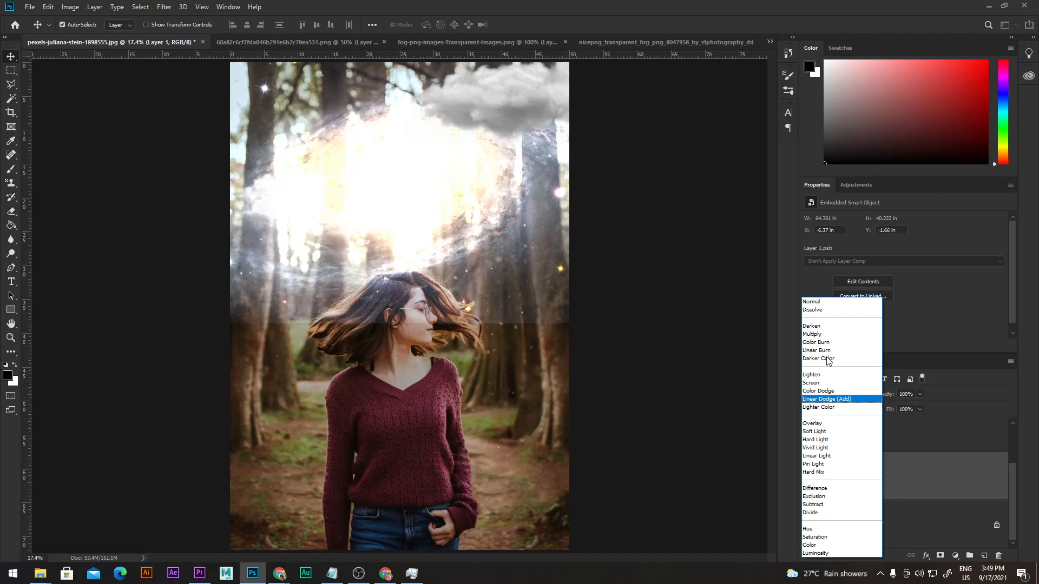
{"action": "key", "text": "Down"}
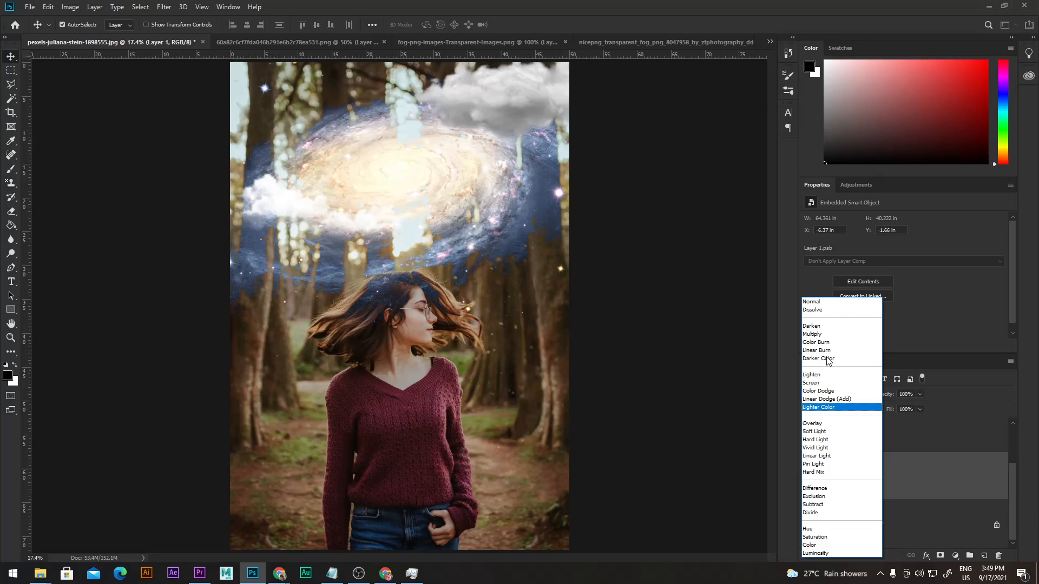
Compare the galaxy layer's lightening modes again, going back and forth between Lighten and Lighter Color.
{"action": "key", "text": "Up"}
{"action": "key", "text": "Up"}
{"action": "key", "text": "Up"}
{"action": "key", "text": "Up"}
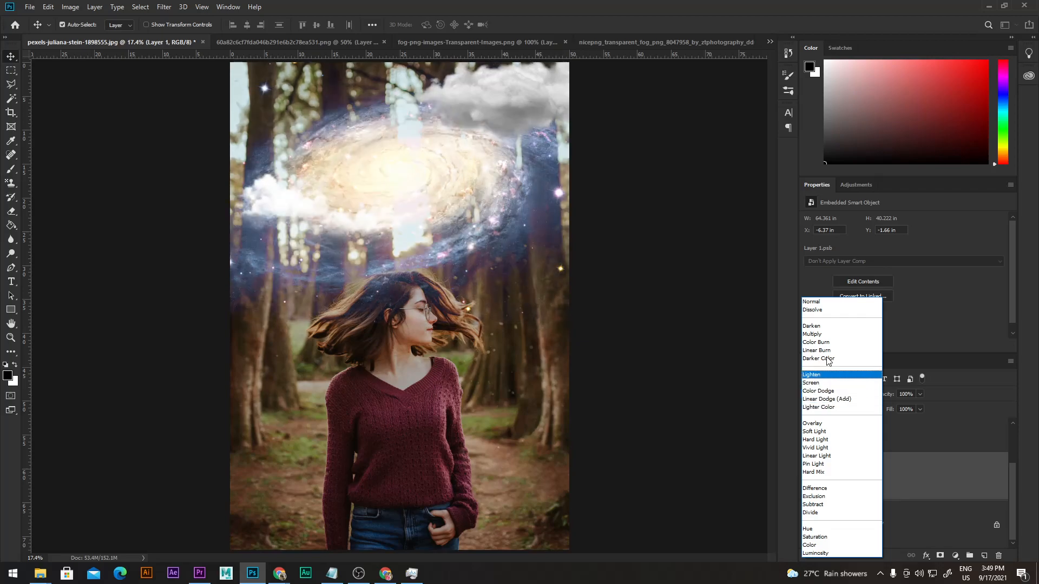
{"action": "key", "text": "Down"}
{"action": "key", "text": "Down"}
{"action": "key", "text": "Down"}
{"action": "key", "text": "Down"}
{"action": "key", "text": "Up"}
{"action": "key", "text": "Up"}
{"action": "key", "text": "Up"}
{"action": "key", "text": "Up"}
{"action": "key", "text": "Down"}
{"action": "key", "text": "Down"}
{"action": "key", "text": "Down"}
{"action": "key", "text": "Down"}
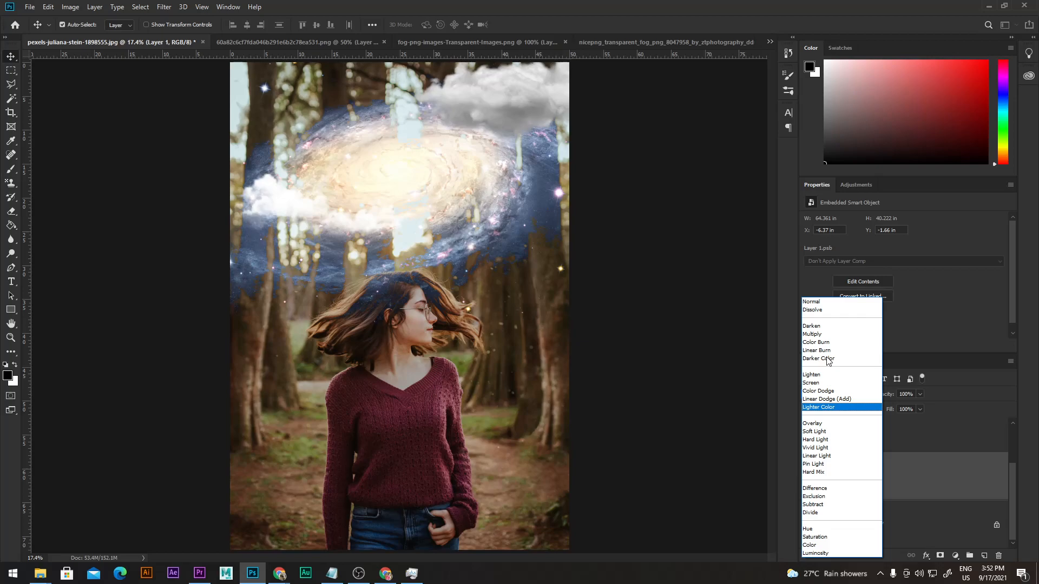
Preview the contrast blending modes on the galaxy layer, from Overlay and Soft Light through Hard, Vivid, Linear and Pin Light to Hard Mix.
{"action": "key", "text": "Down"}
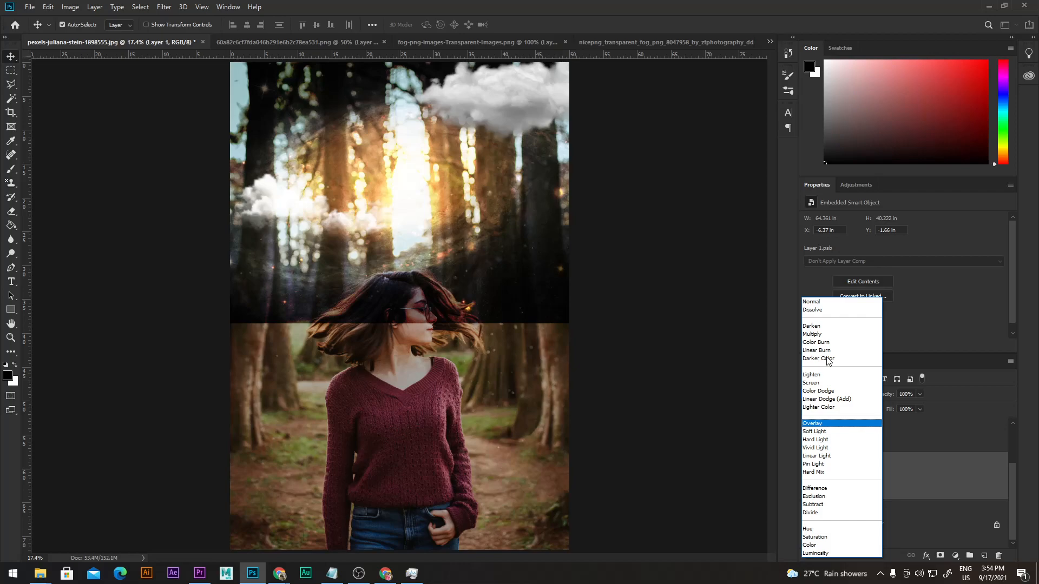
{"action": "key", "text": "Down"}
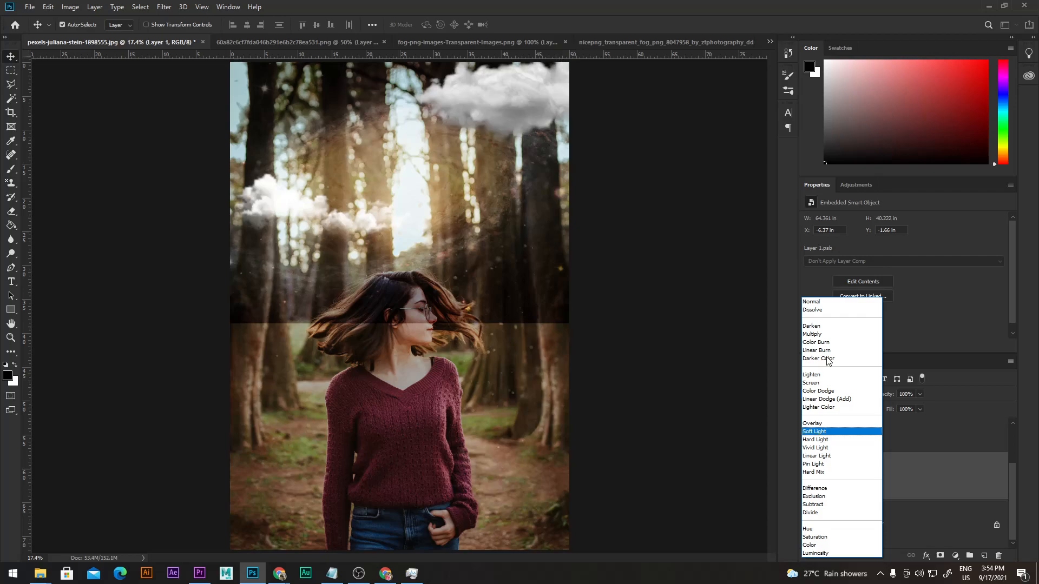
{"action": "key", "text": "Up"}
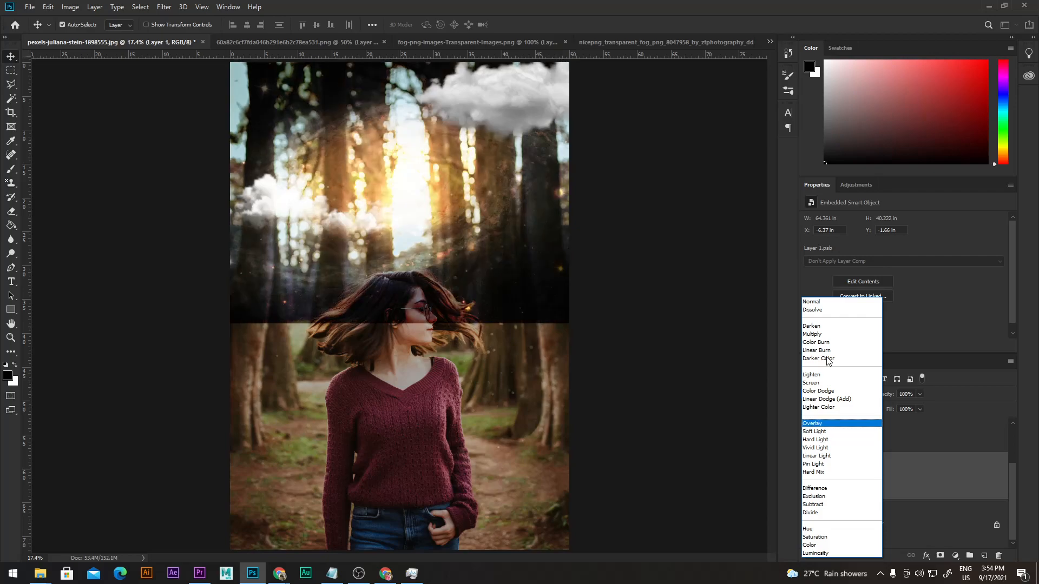
{"action": "key", "text": "Down"}
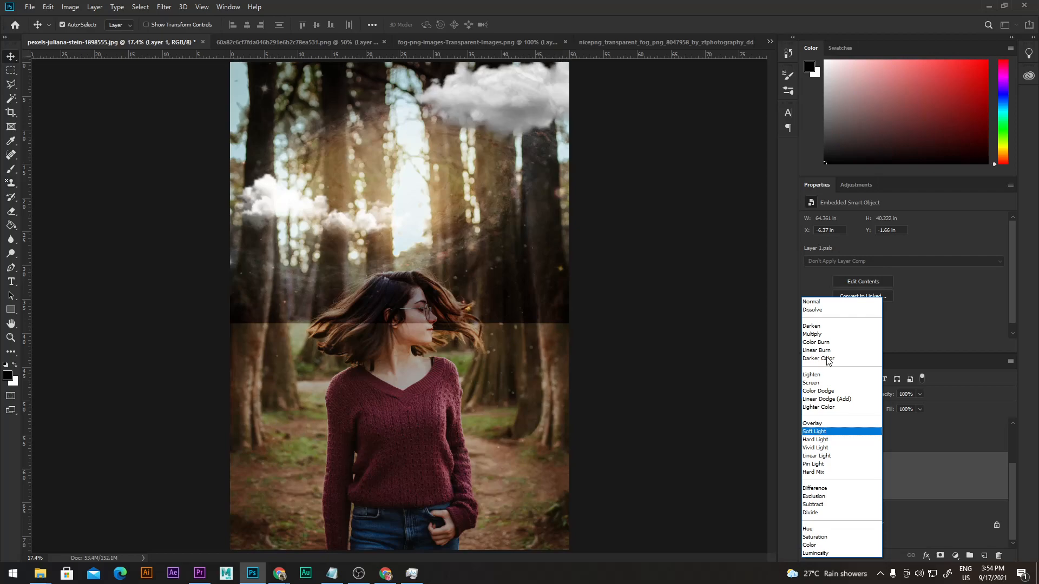
{"action": "key", "text": "Down"}
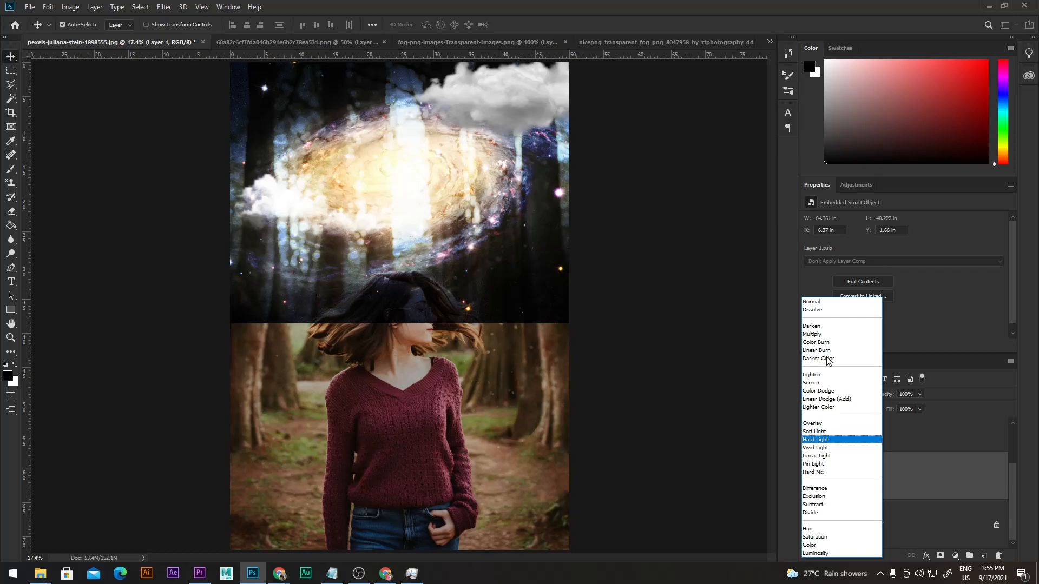
{"action": "key", "text": "Down"}
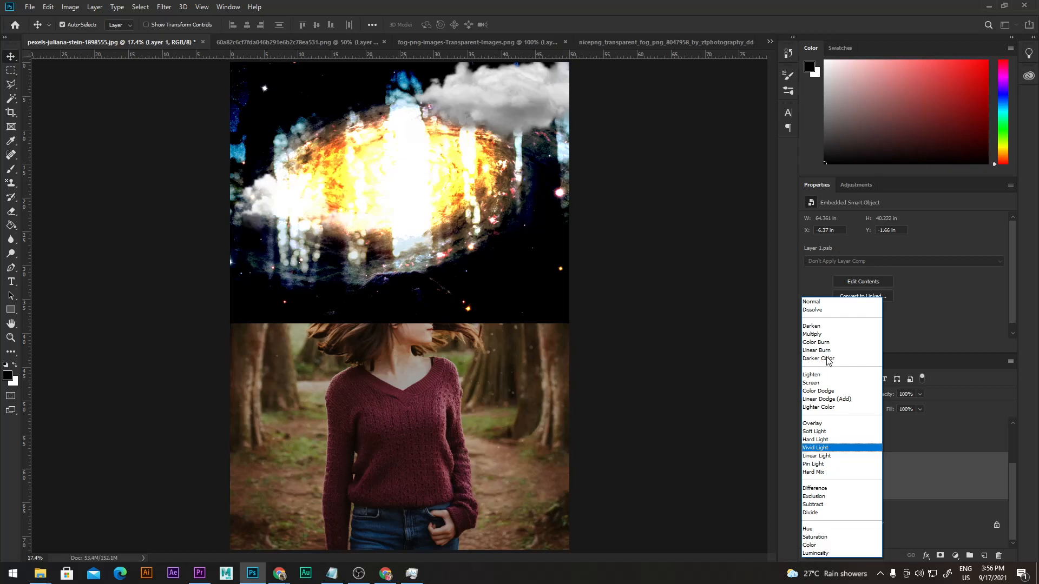
{"action": "key", "text": "Down"}
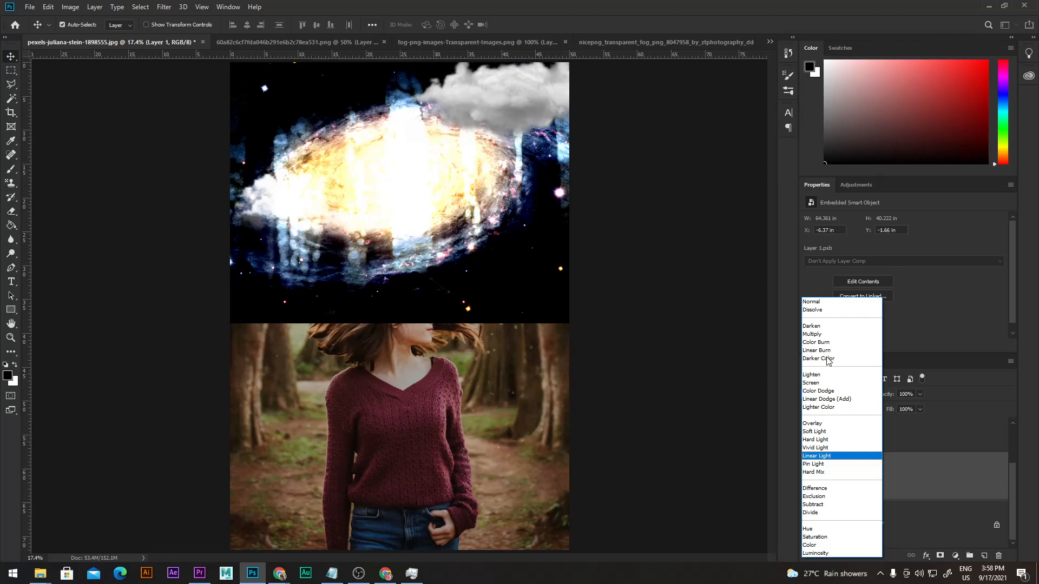
{"action": "key", "text": "Down"}
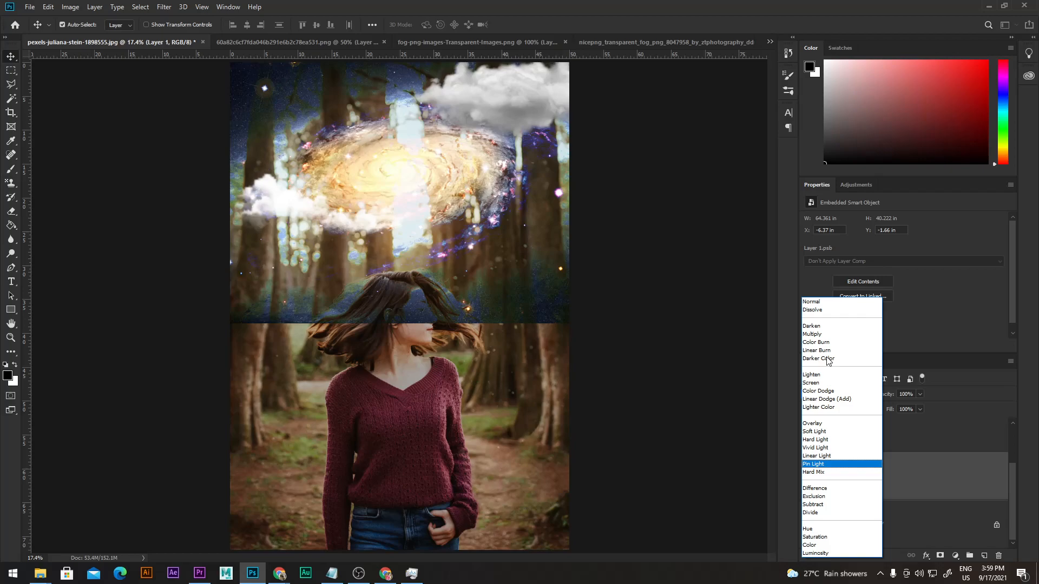
{"action": "key", "text": "Down"}
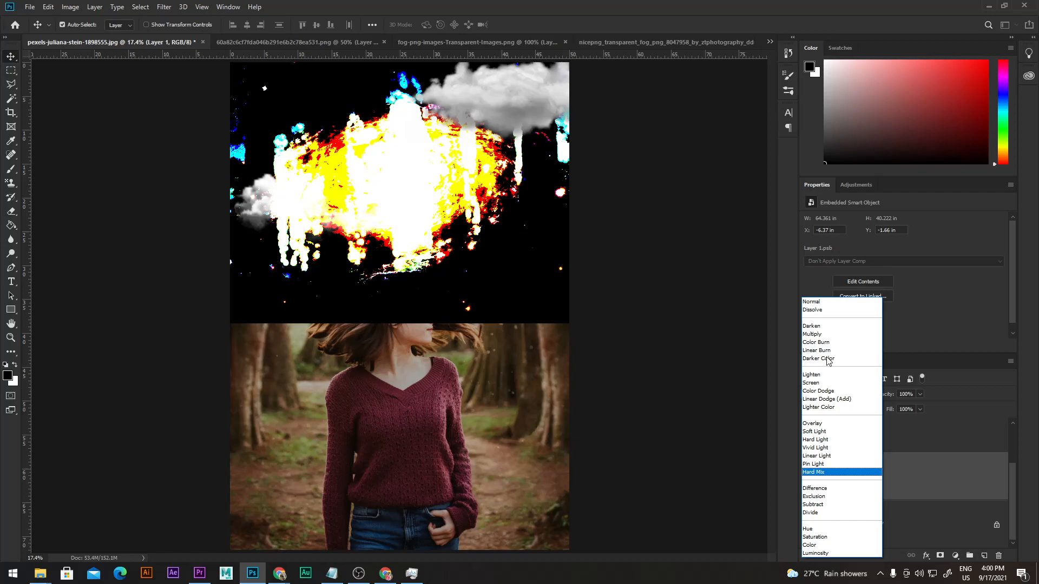
Preview Difference, Exclusion and Subtract on the galaxy layer, and set its blending mode to Hue.
{"action": "key", "text": "Down"}
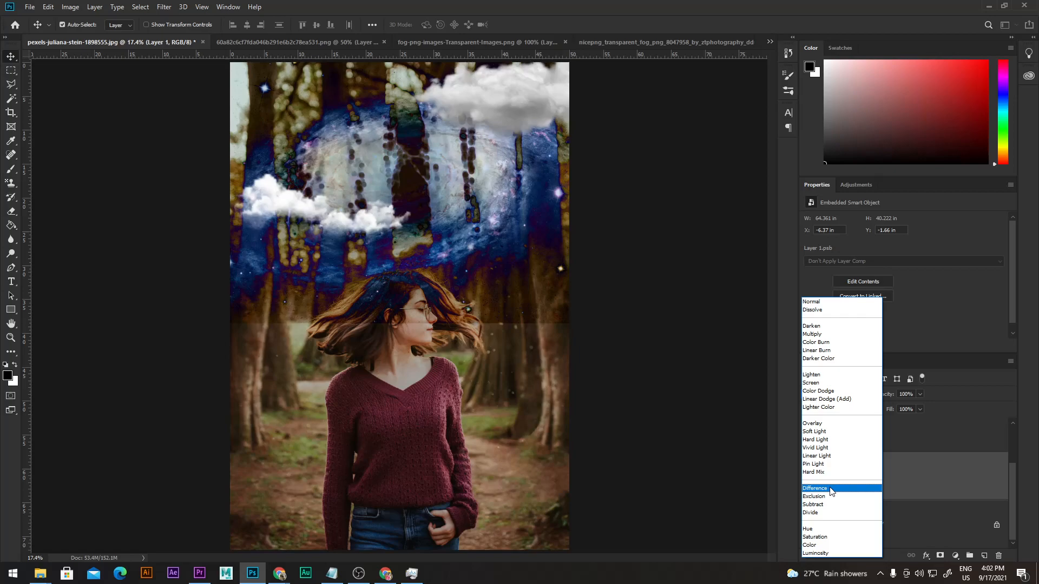
{"action": "key", "text": "Down"}
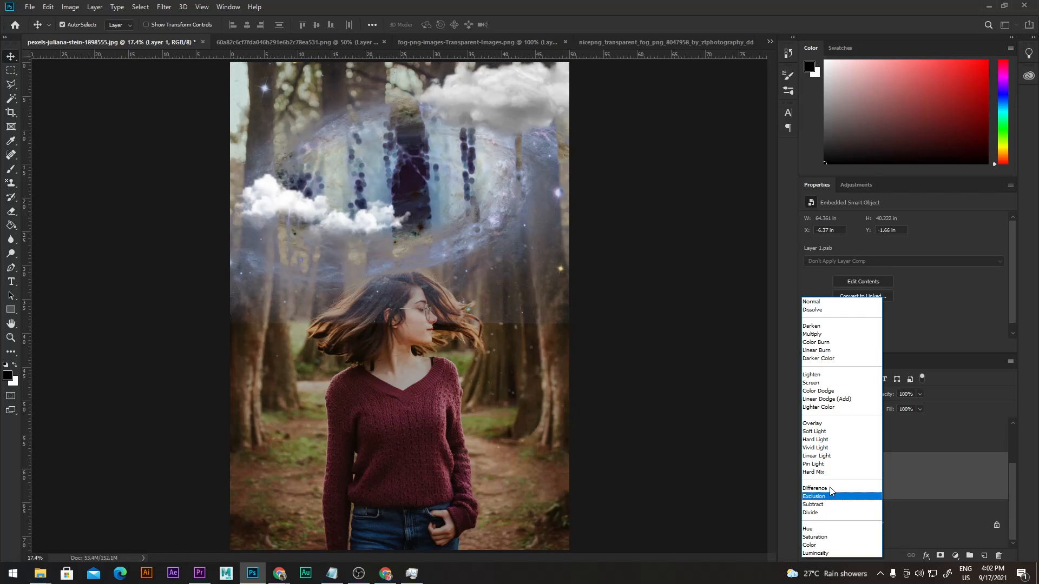
{"action": "key", "text": "Down"}
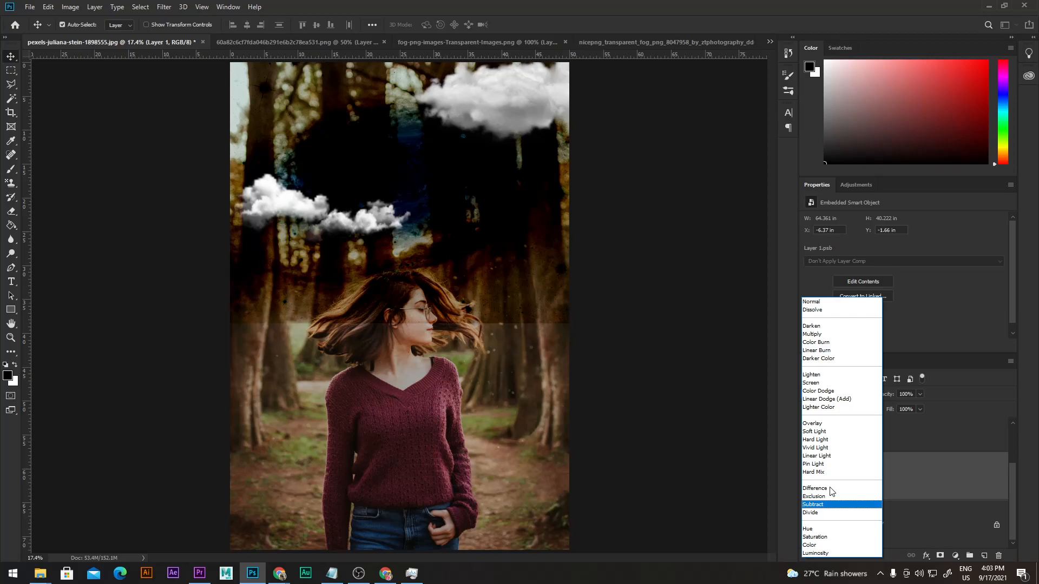
{"action": "key", "text": "Down"}
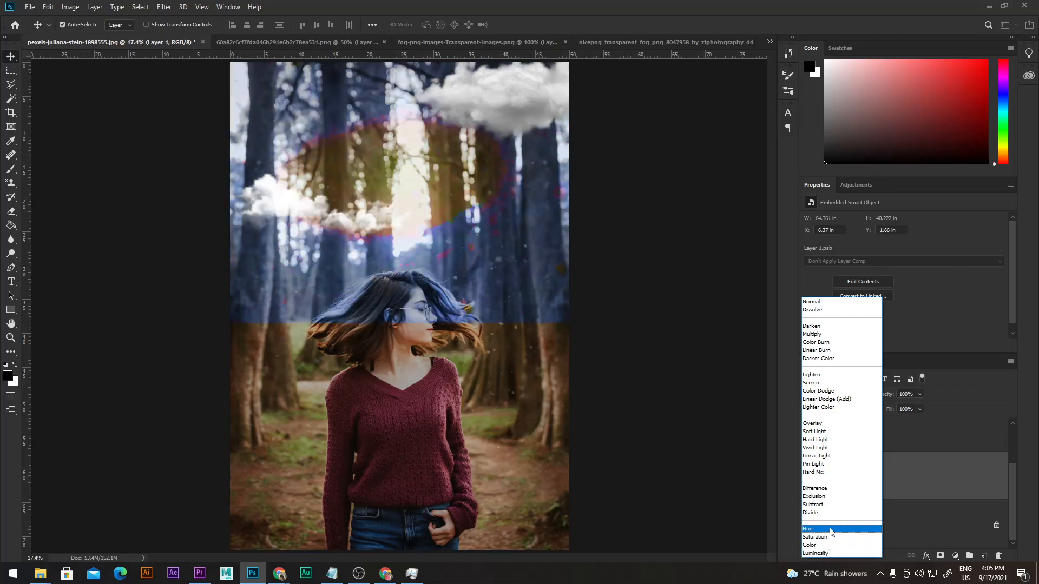
{"action": "left_click", "coordinate": [831, 531]}
Switch to the Google Meet call in Chrome and admit the participant waiting to join.
{"action": "mouse_move", "coordinate": [279, 573]}
{"action": "left_click", "coordinate": [269, 538]}
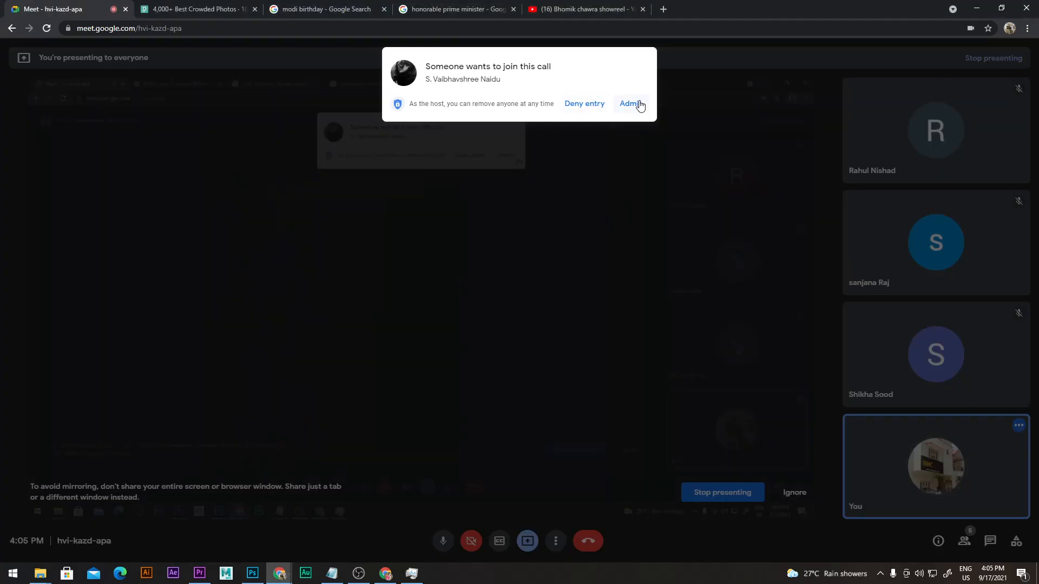
{"action": "left_click", "coordinate": [633, 104]}
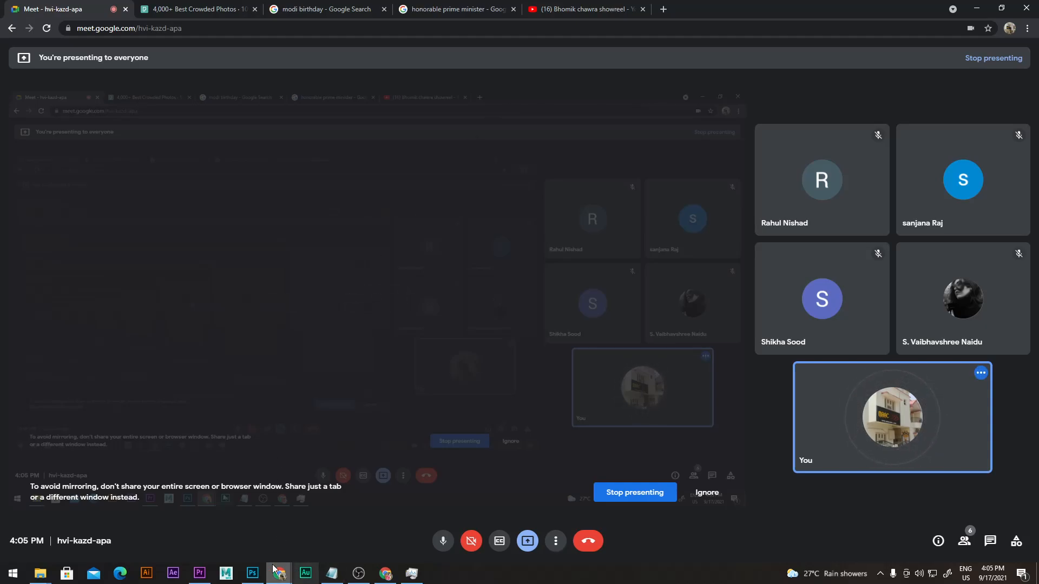
Return to Photoshop, preview the Saturation, Color and Luminosity blending modes on the galaxy layer, and set its mode to Lighten.
{"action": "left_click", "coordinate": [252, 573]}
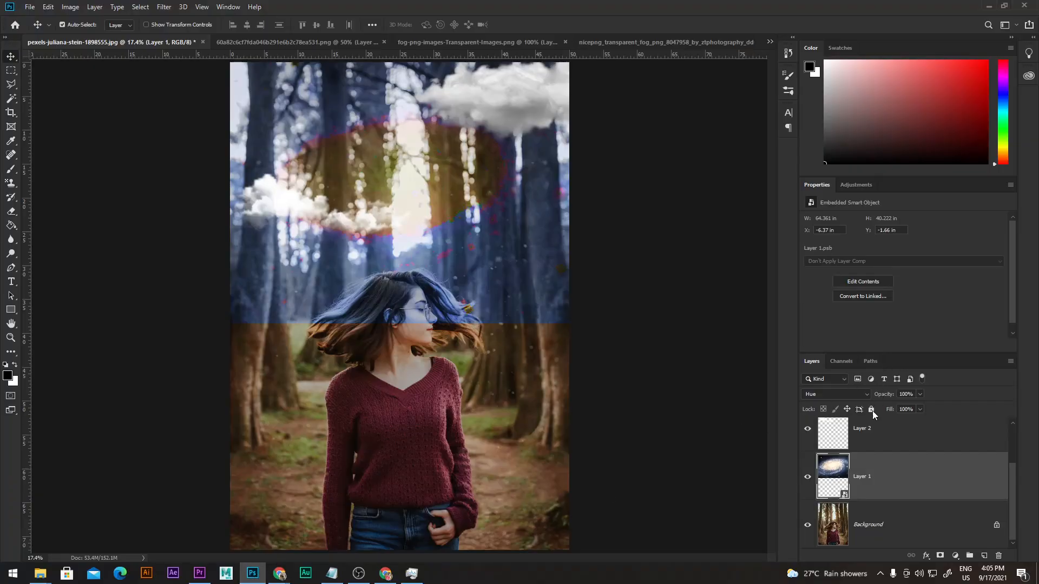
{"action": "left_click", "coordinate": [854, 391]}
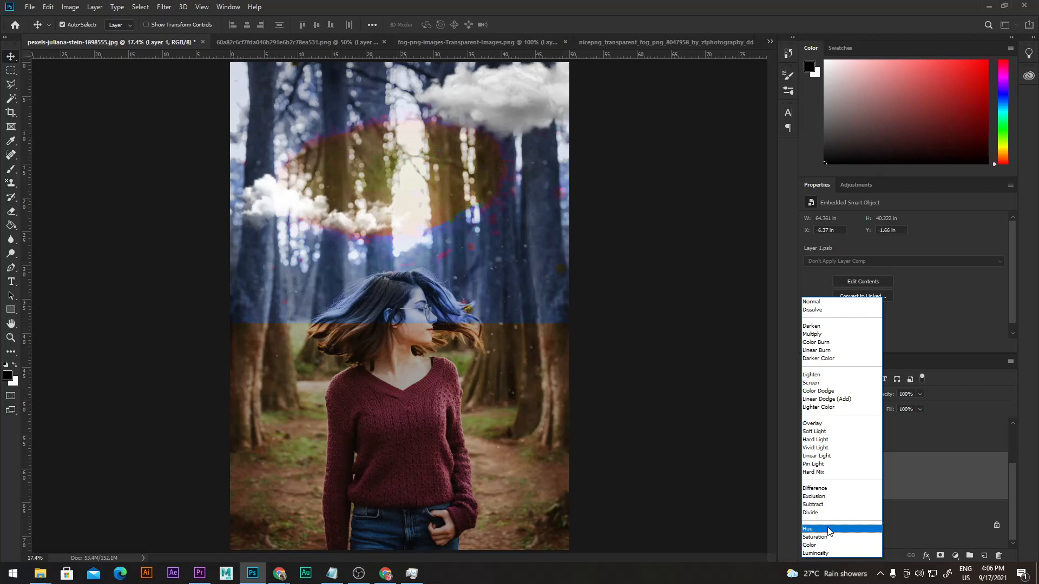
{"action": "key", "text": "Down"}
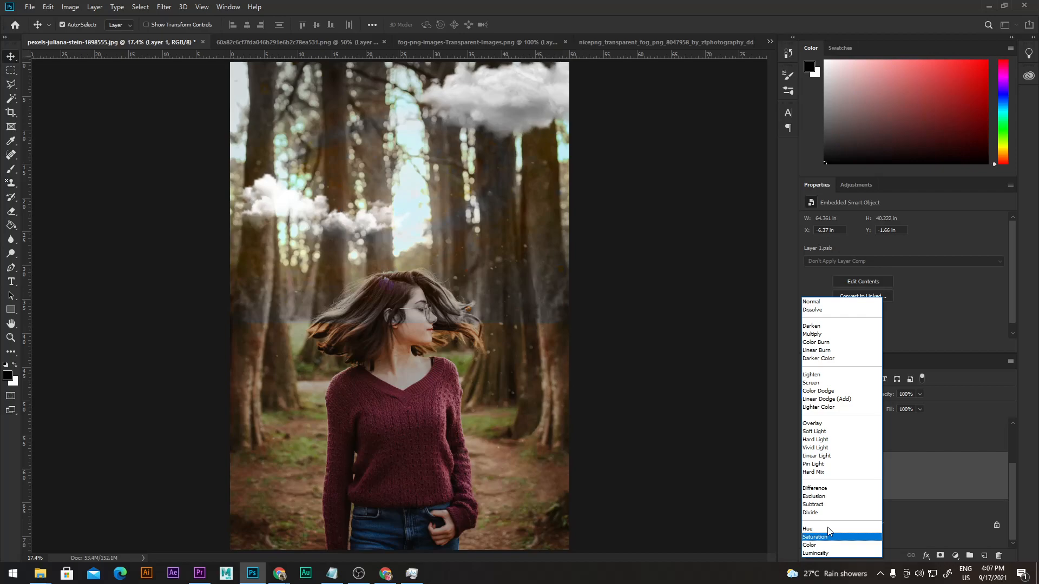
{"action": "key", "text": "Down"}
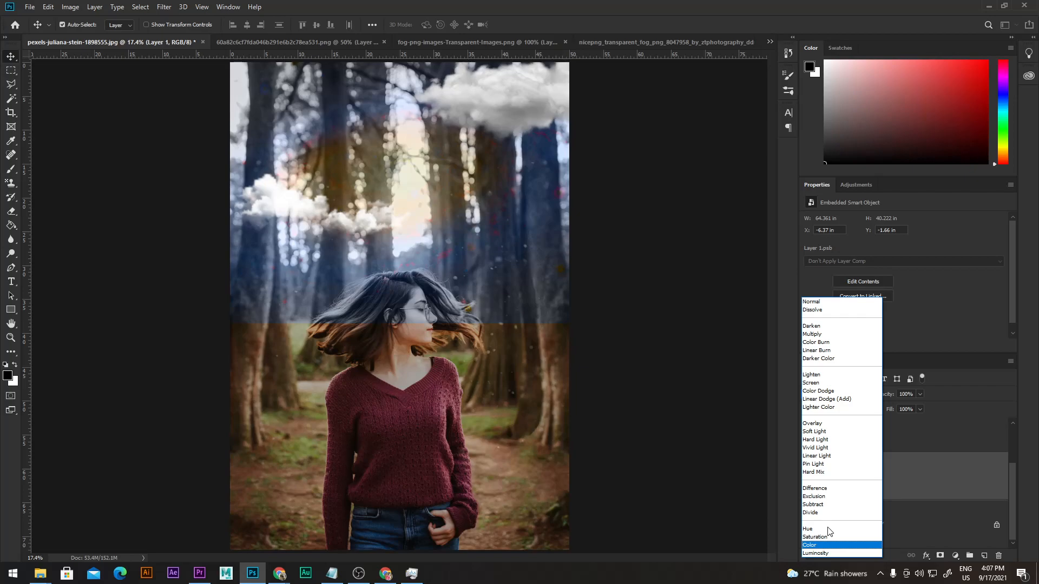
{"action": "key", "text": "Down"}
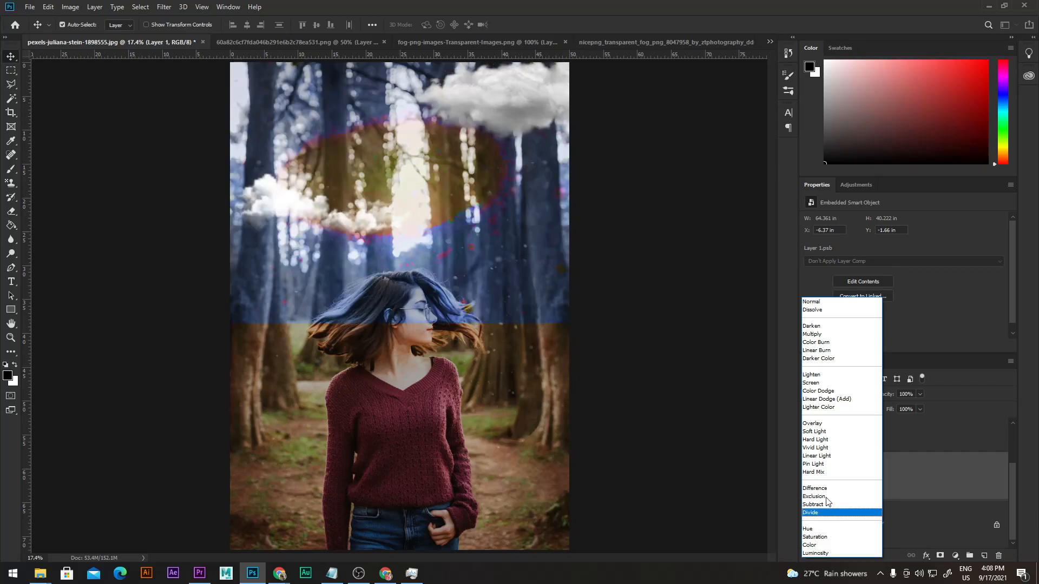
{"action": "left_click", "coordinate": [828, 375]}
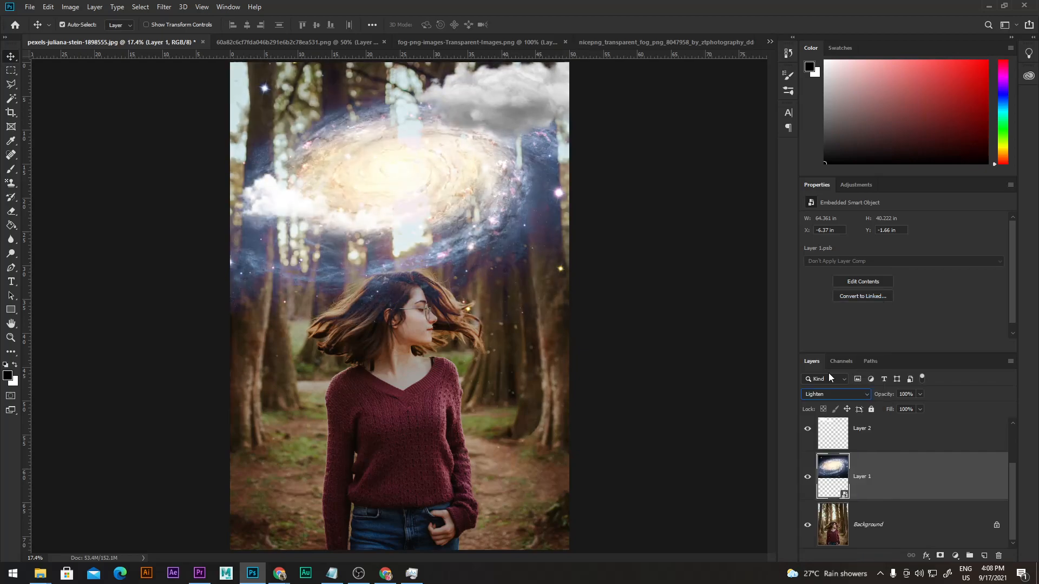
Add a layer mask to the galaxy layer and paint it black over the woman's head and upper body with a 1321 px soft brush.
{"action": "left_click", "coordinate": [940, 555]}
{"action": "key", "text": "b"}
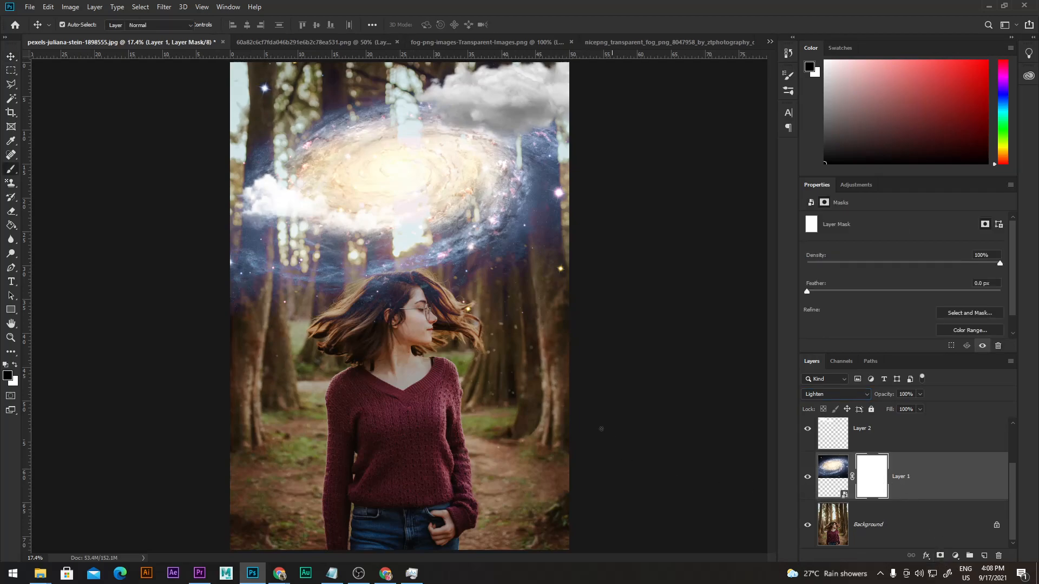
{"action": "mouse_move", "coordinate": [484, 331]}
{"action": "left_mouse_down"}
{"action": "mouse_move", "coordinate": [457, 85]}
{"action": "mouse_move", "coordinate": [465, 69]}
{"action": "left_mouse_up"}
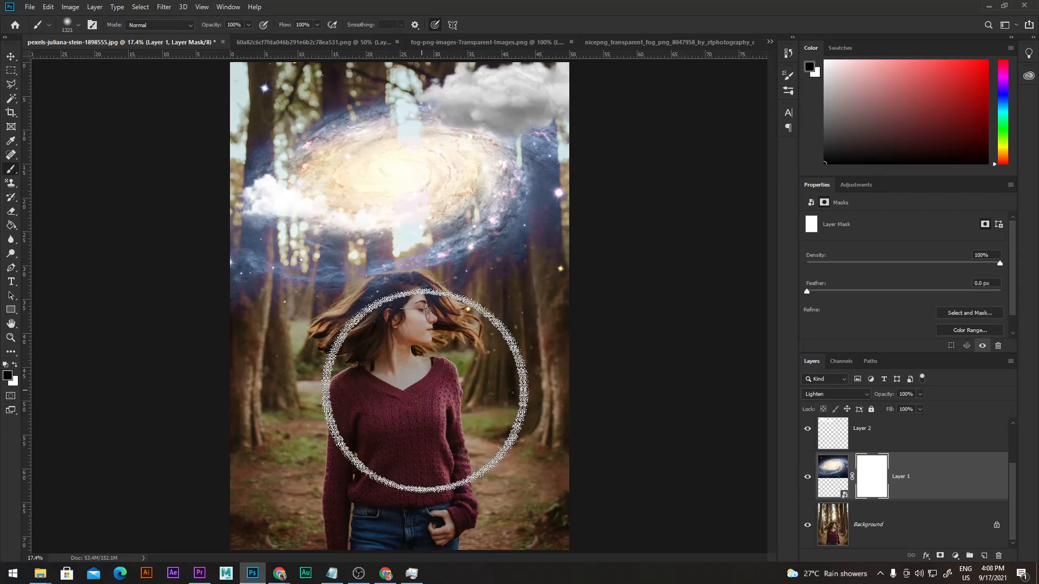
{"action": "left_click_drag", "start_coordinate": [396, 367], "coordinate": [437, 377]}
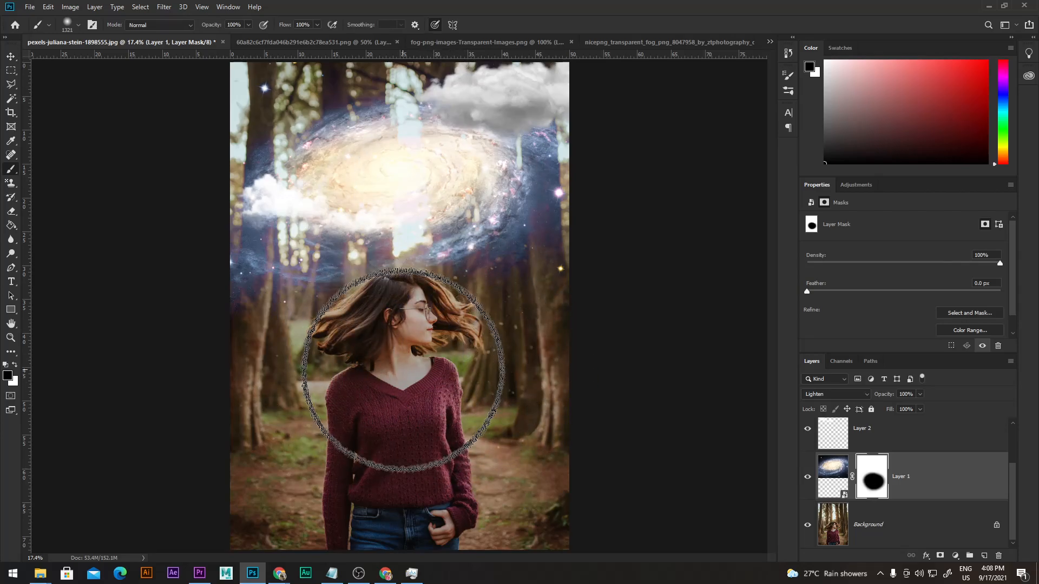
Move the large grey cloud down over the galaxy's right side and the small white cloud up to the photo's top-left corner.
{"action": "left_click", "coordinate": [11, 56]}
{"action": "left_click_drag", "start_coordinate": [506, 117], "coordinate": [523, 222]}
{"action": "left_click_drag", "start_coordinate": [282, 207], "coordinate": [262, 90]}
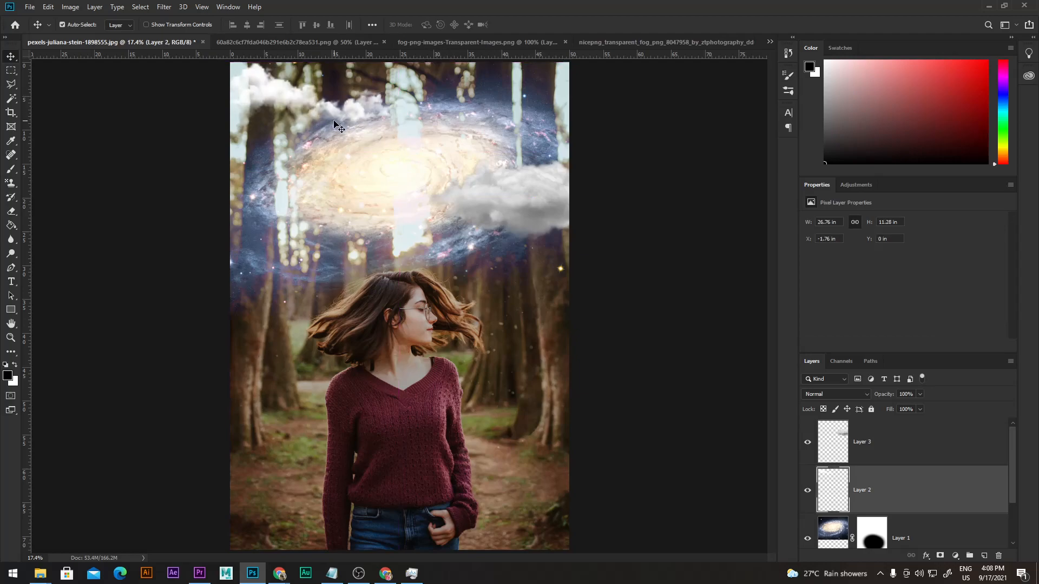
Duplicate the large grey cloud twice, placing one copy left of the woman's hair and one in the photo's top-right corner.
{"action": "left_click", "coordinate": [525, 207]}
{"action": "left_click_drag", "start_coordinate": [525, 207], "coordinate": [596, 63]}
{"action": "scroll", "coordinate": [395, 281], "scroll_direction": "down", "scroll_amount": 5}
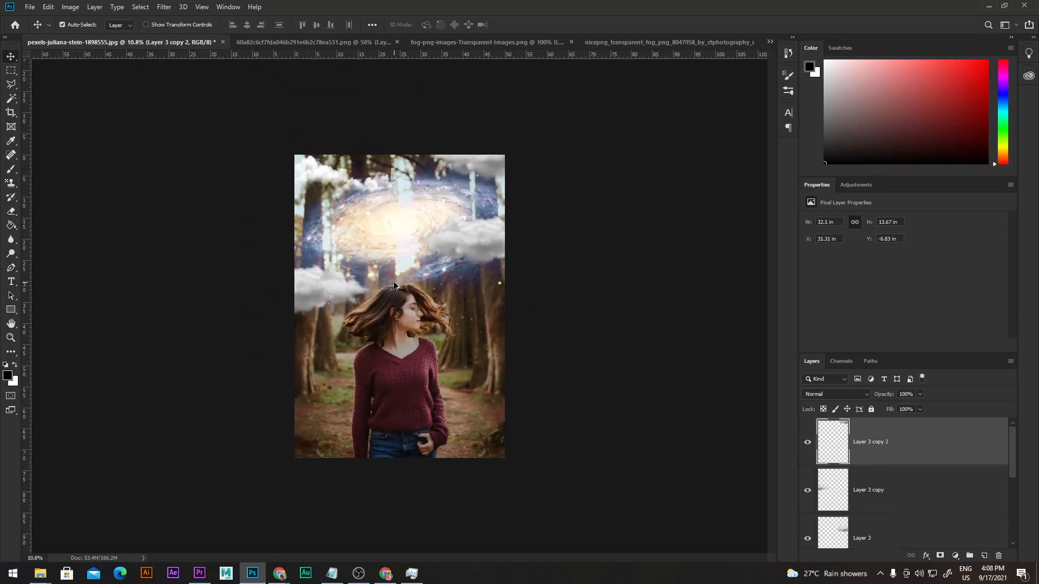
{"action": "scroll", "coordinate": [392, 282], "scroll_direction": "up", "scroll_amount": 6}
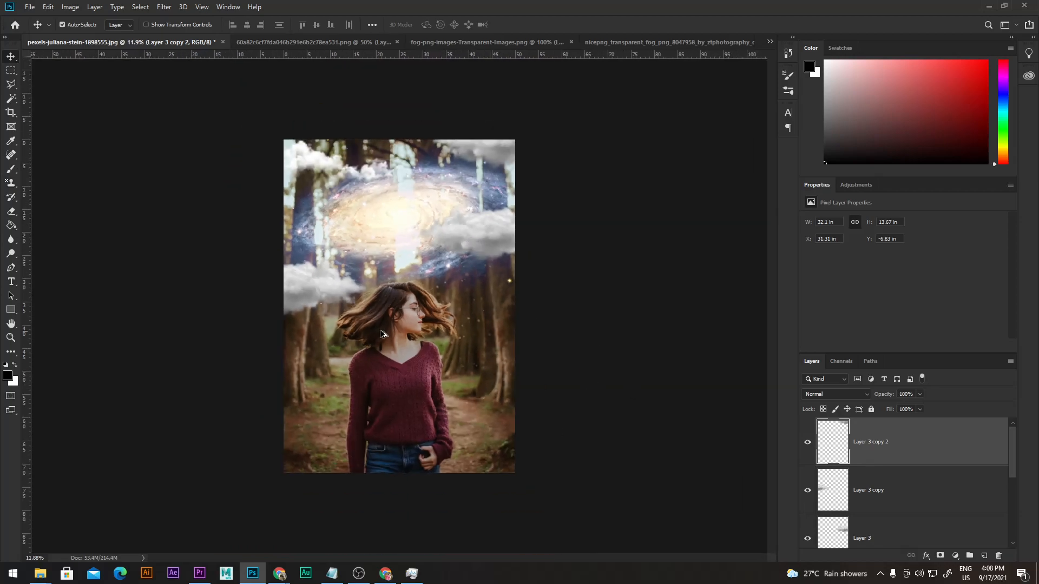
{"action": "scroll", "coordinate": [423, 294], "scroll_direction": "up", "scroll_amount": 1}
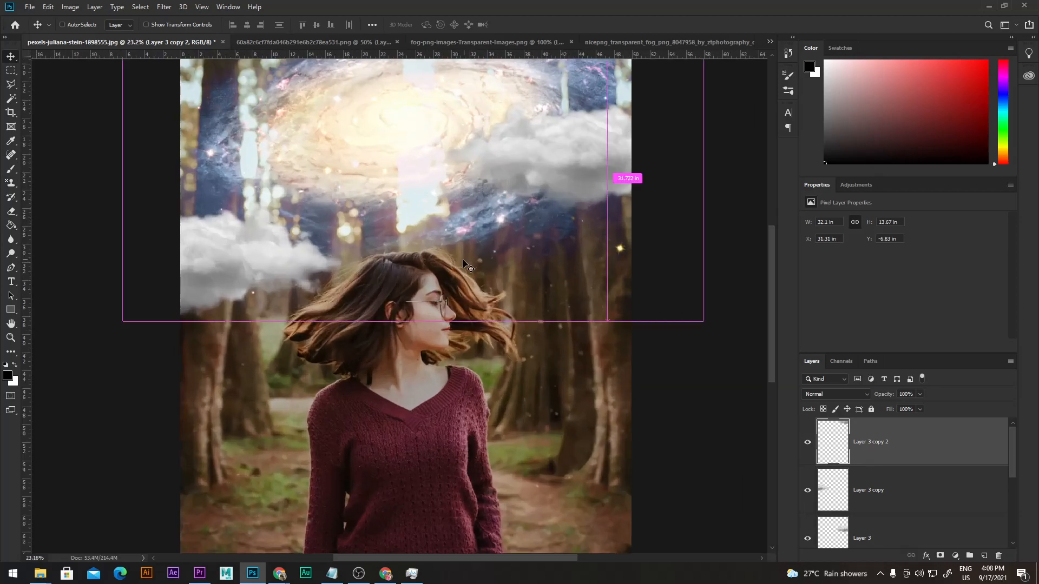
Close the cloud PNG and both fog PNG source documents, leaving only the forest portrait composite open.
{"action": "left_click", "coordinate": [334, 43]}
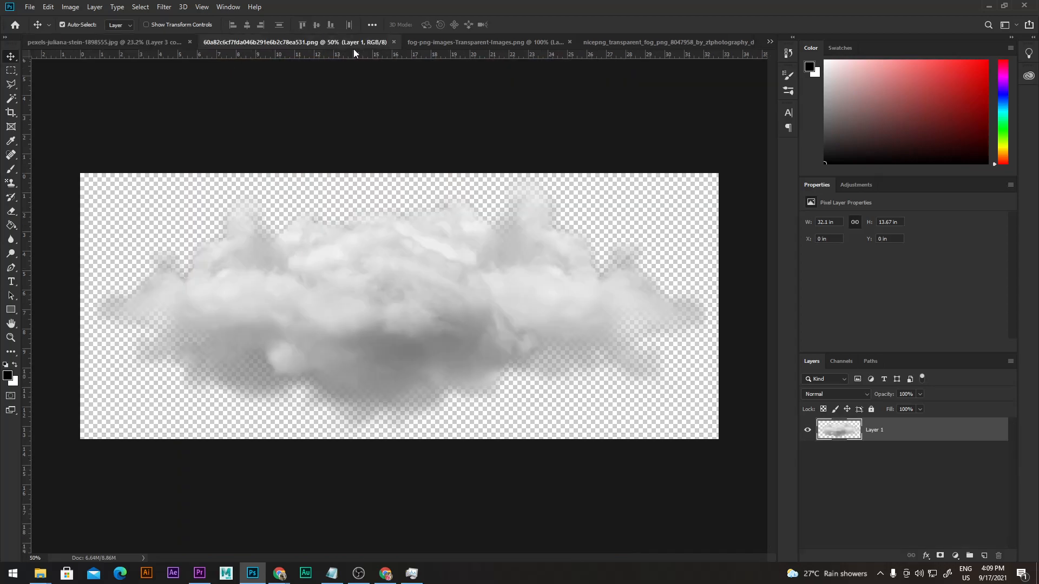
{"action": "left_click", "coordinate": [394, 43]}
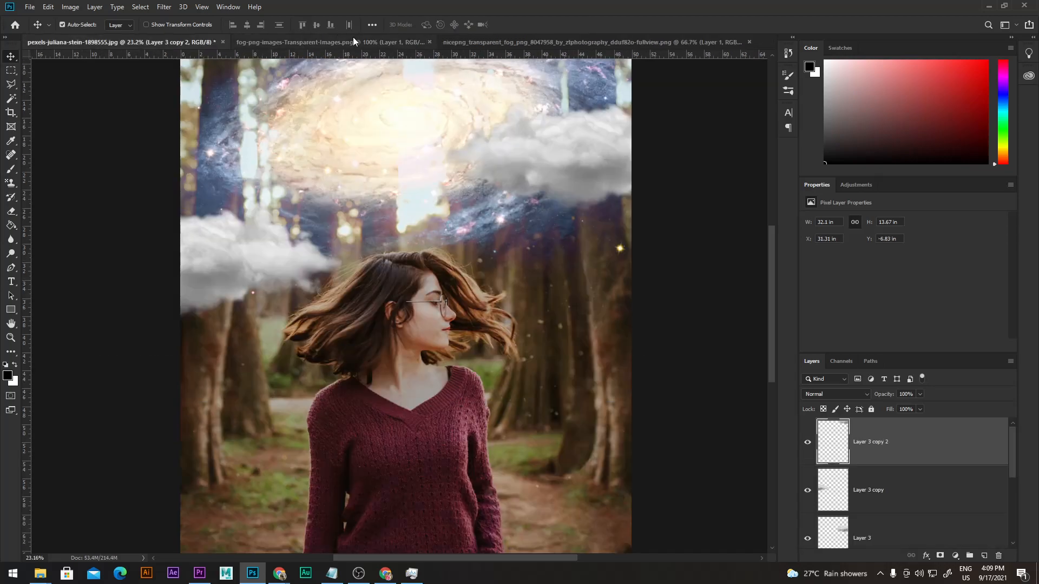
{"action": "left_click", "coordinate": [389, 43]}
{"action": "left_click", "coordinate": [428, 43]}
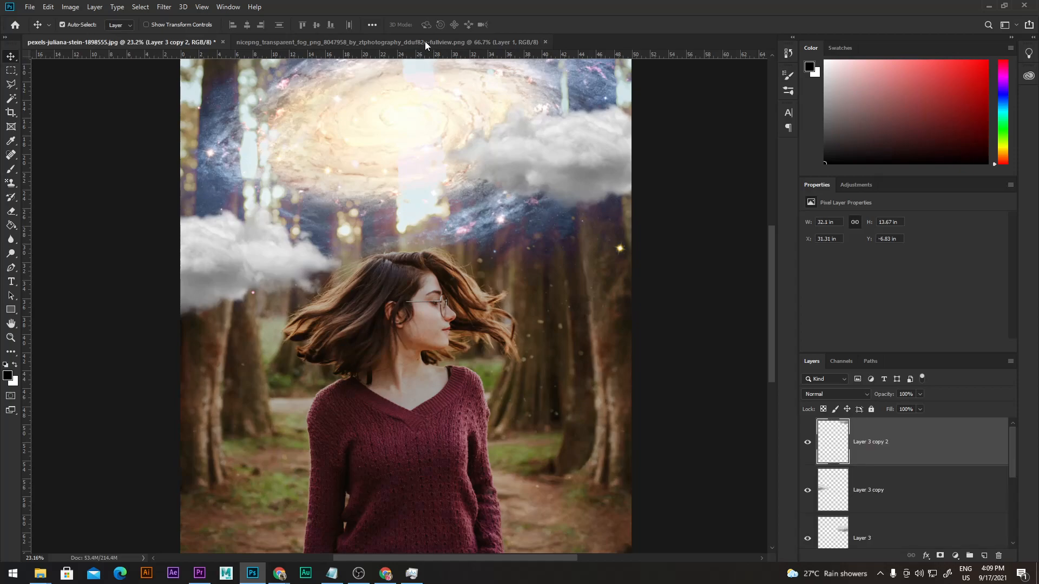
{"action": "left_click", "coordinate": [424, 41]}
{"action": "left_click", "coordinate": [544, 42]}
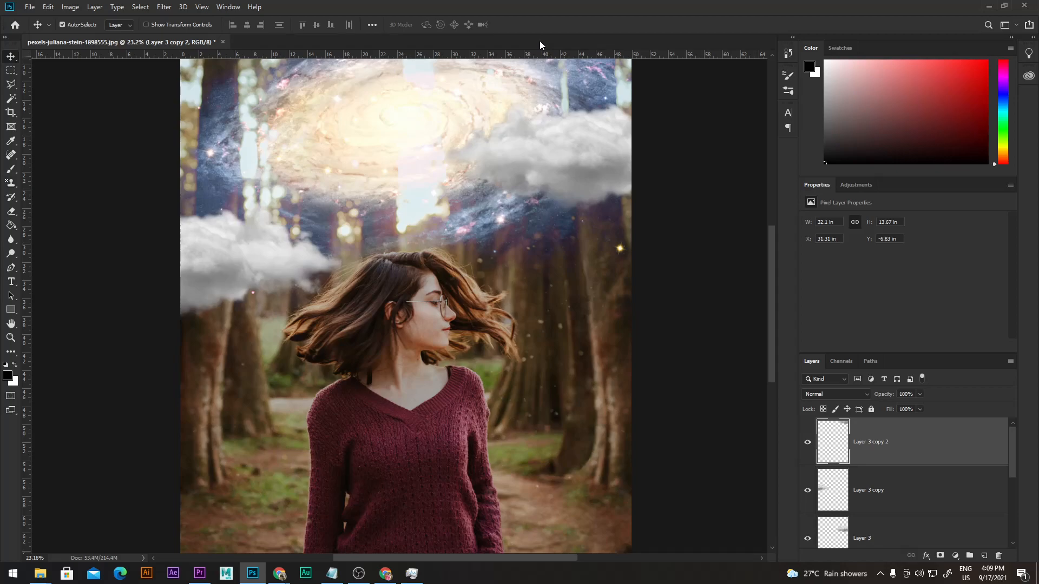
{"action": "scroll", "coordinate": [838, 460], "scroll_direction": "down", "scroll_amount": 5}
{"action": "left_click", "coordinate": [844, 464]}
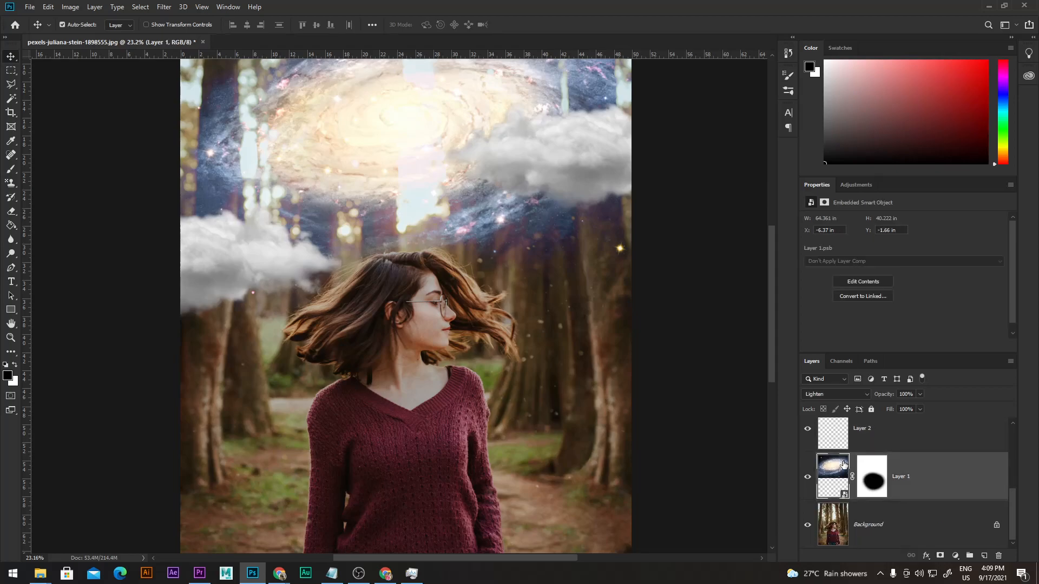
{"action": "left_click", "coordinate": [927, 557]}
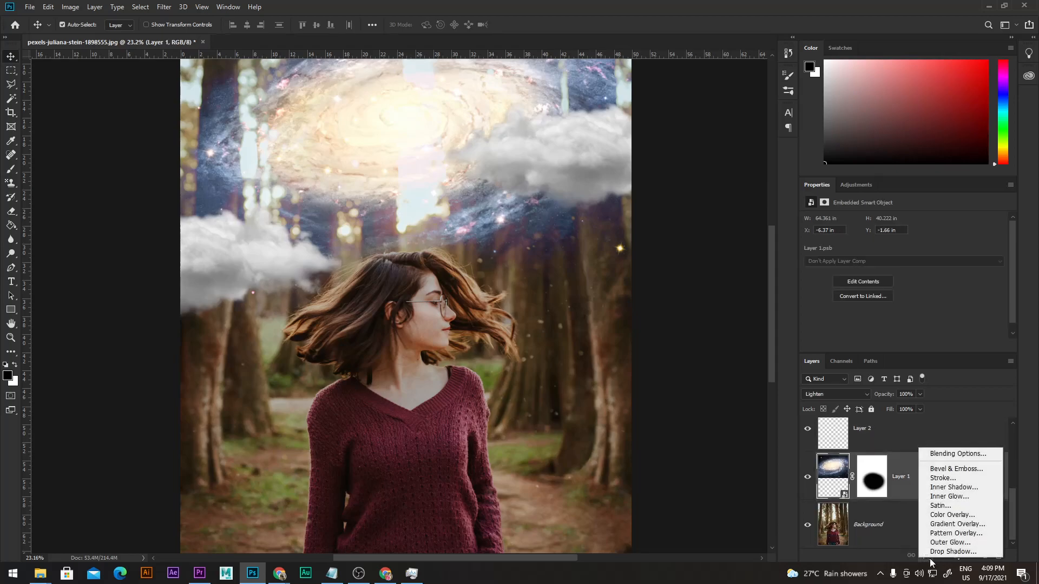
{"action": "left_click", "coordinate": [953, 542]}
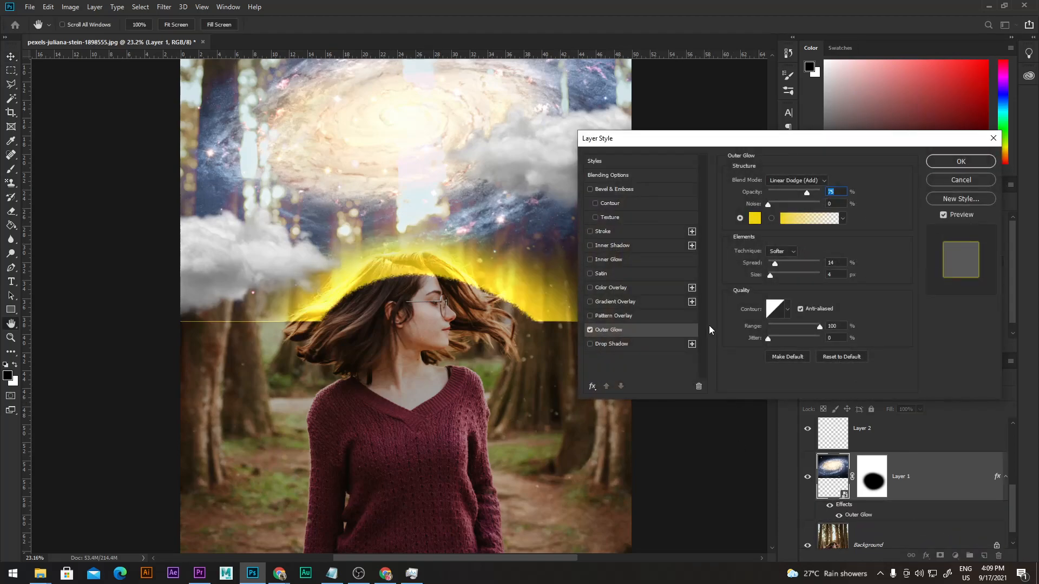
{"action": "left_click", "coordinate": [979, 180]}
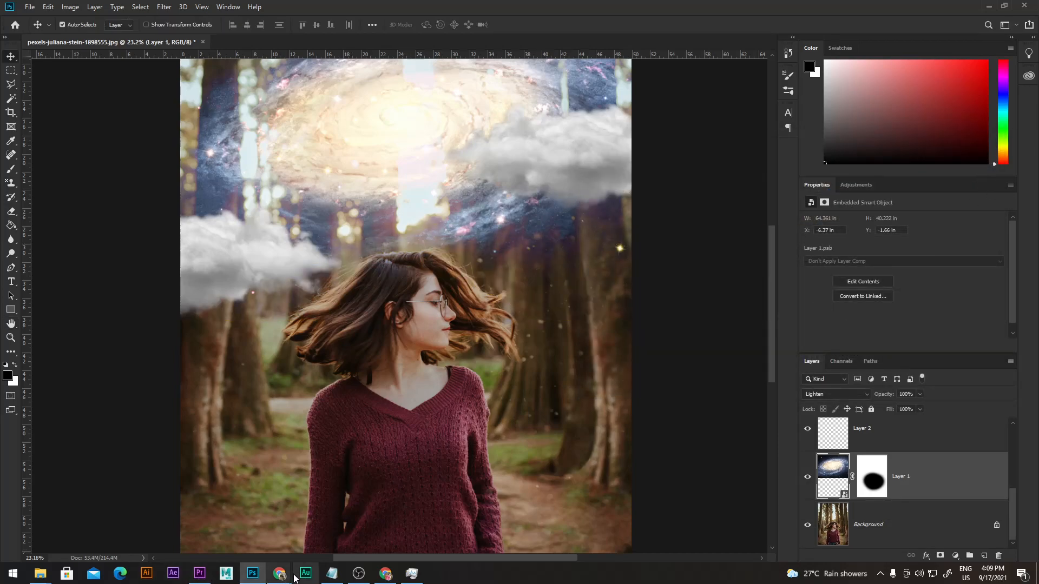
Switch to the Google Meet call in Chrome, mute the microphone briefly and unmute it again.
{"action": "mouse_move", "coordinate": [281, 577]}
{"action": "left_click", "coordinate": [284, 541]}
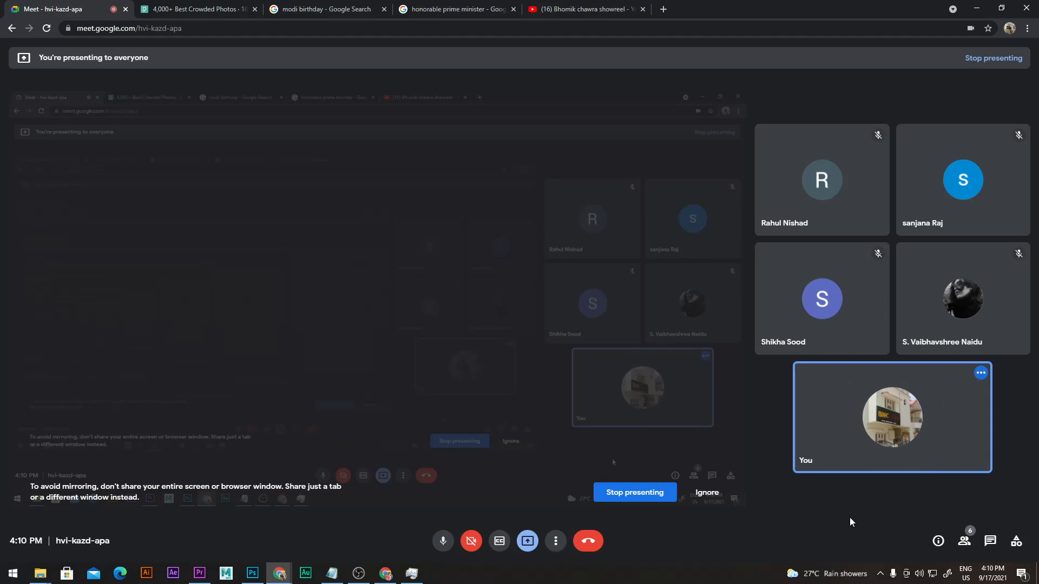
{"action": "left_click", "coordinate": [442, 541]}
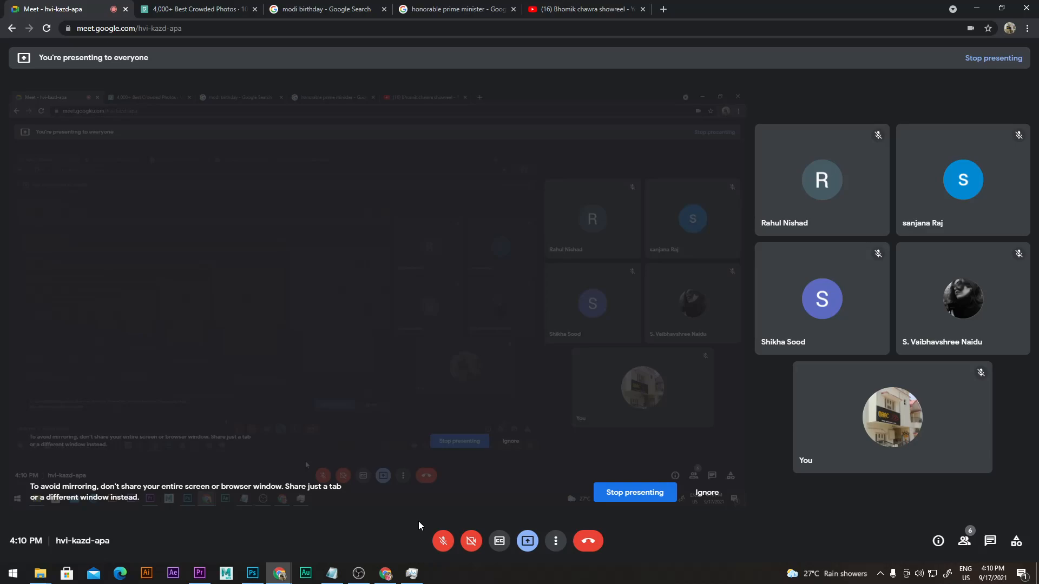
{"action": "left_click", "coordinate": [443, 541]}
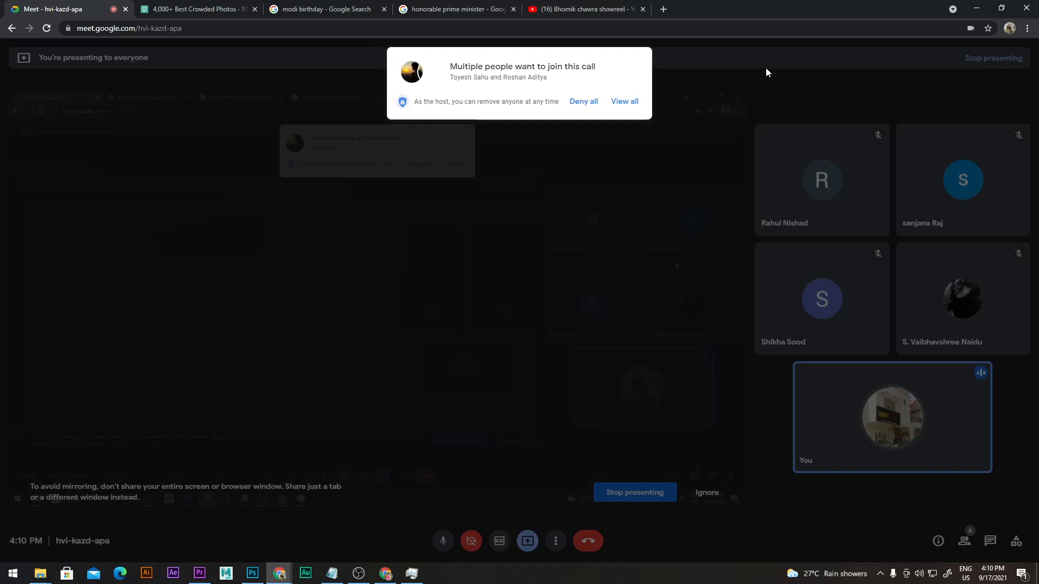
Review the requests to join the call and admit all waiting participants at once.
{"action": "left_click", "coordinate": [625, 103]}
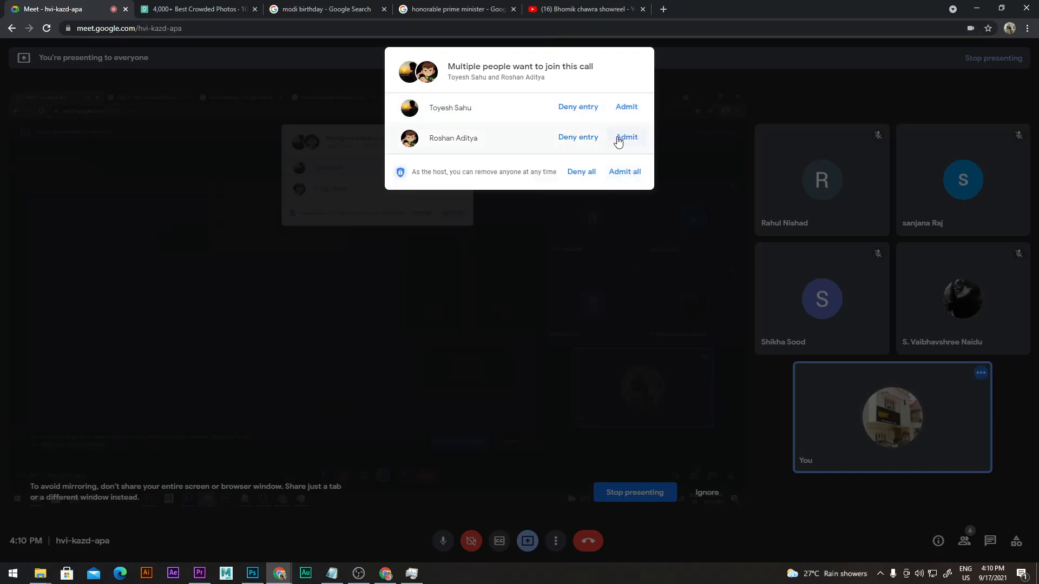
{"action": "left_click", "coordinate": [624, 171]}
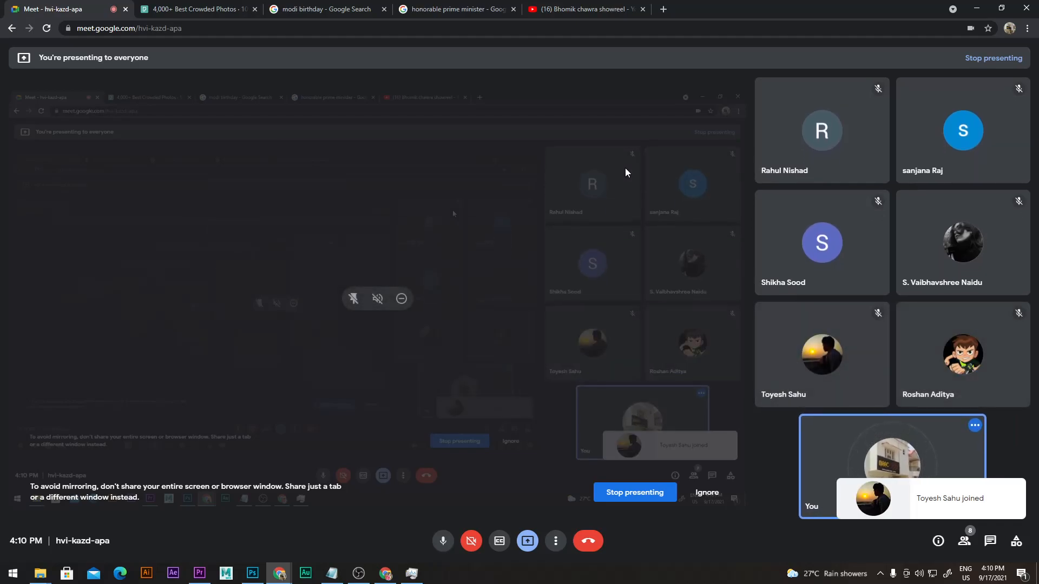